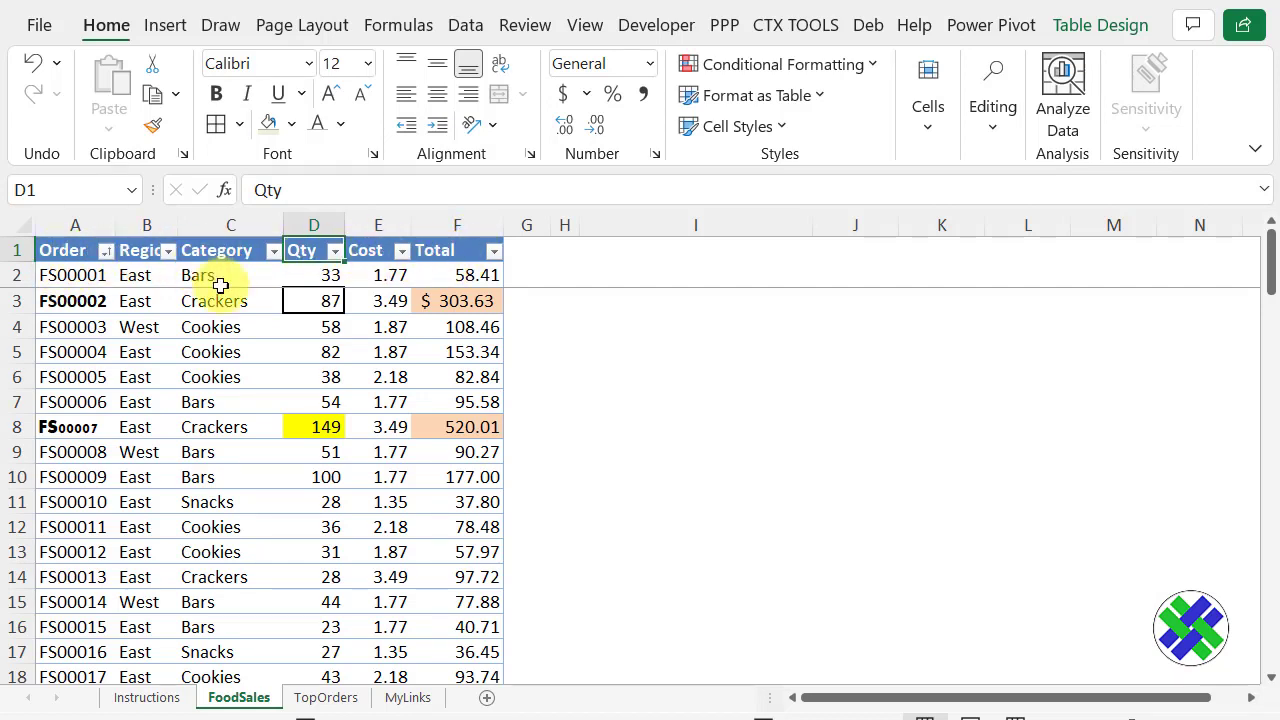
- Copy the FoodSales Order, Cost and Total headings into TopOrders A1:C1 as bold values
{"action": "left_click", "coordinate": [68, 252]}
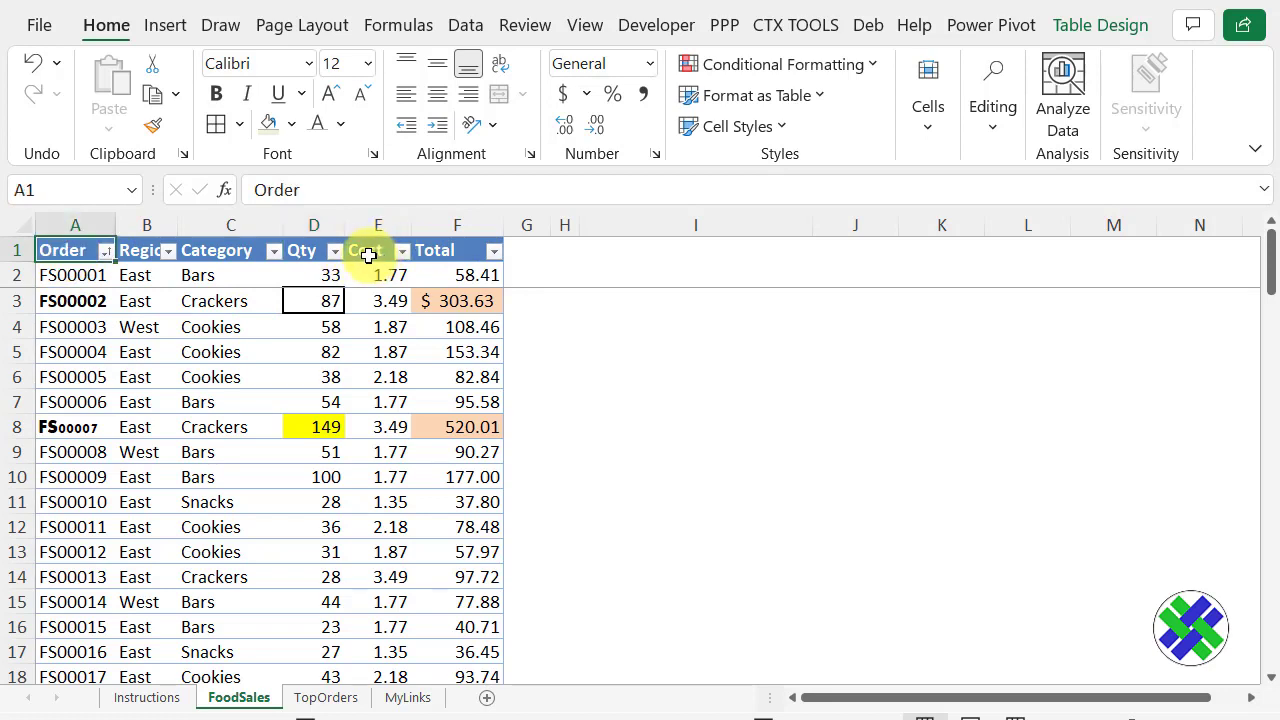
{"action": "left_click", "coordinate": [368, 255]}
{"action": "left_click", "coordinate": [457, 250], "text": "ctrl"}
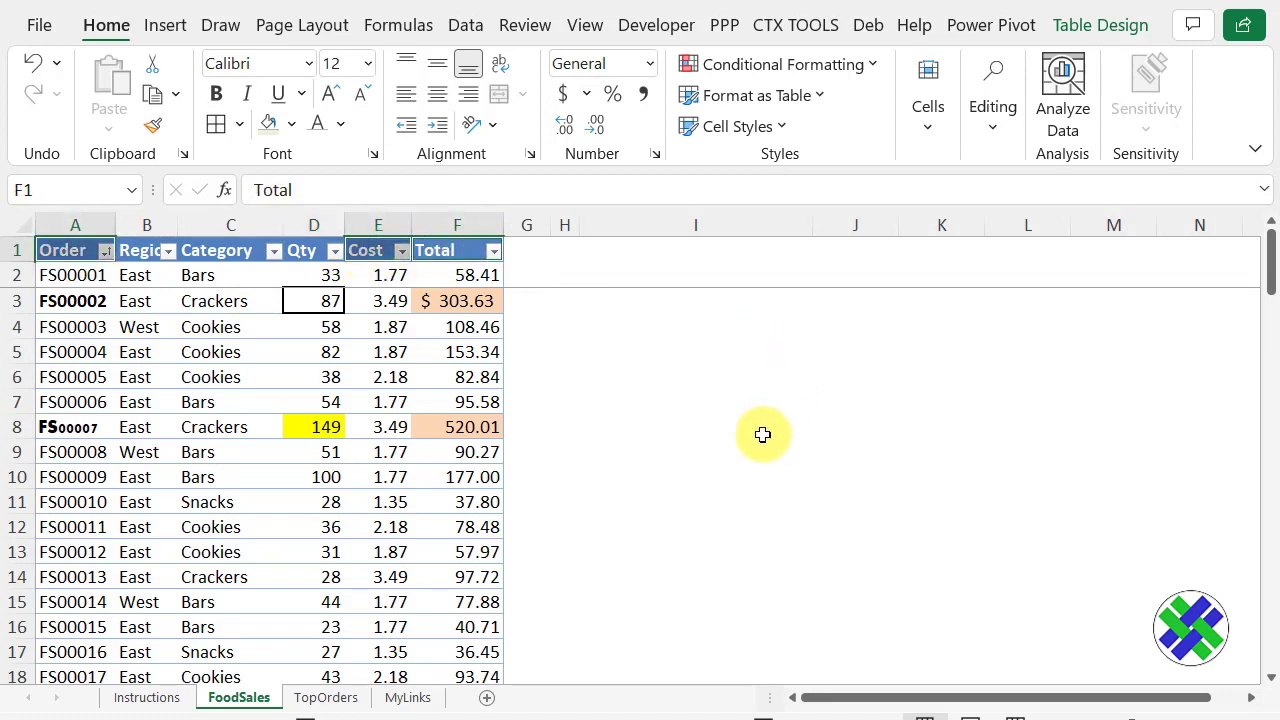
{"action": "key", "text": "ctrl+c"}
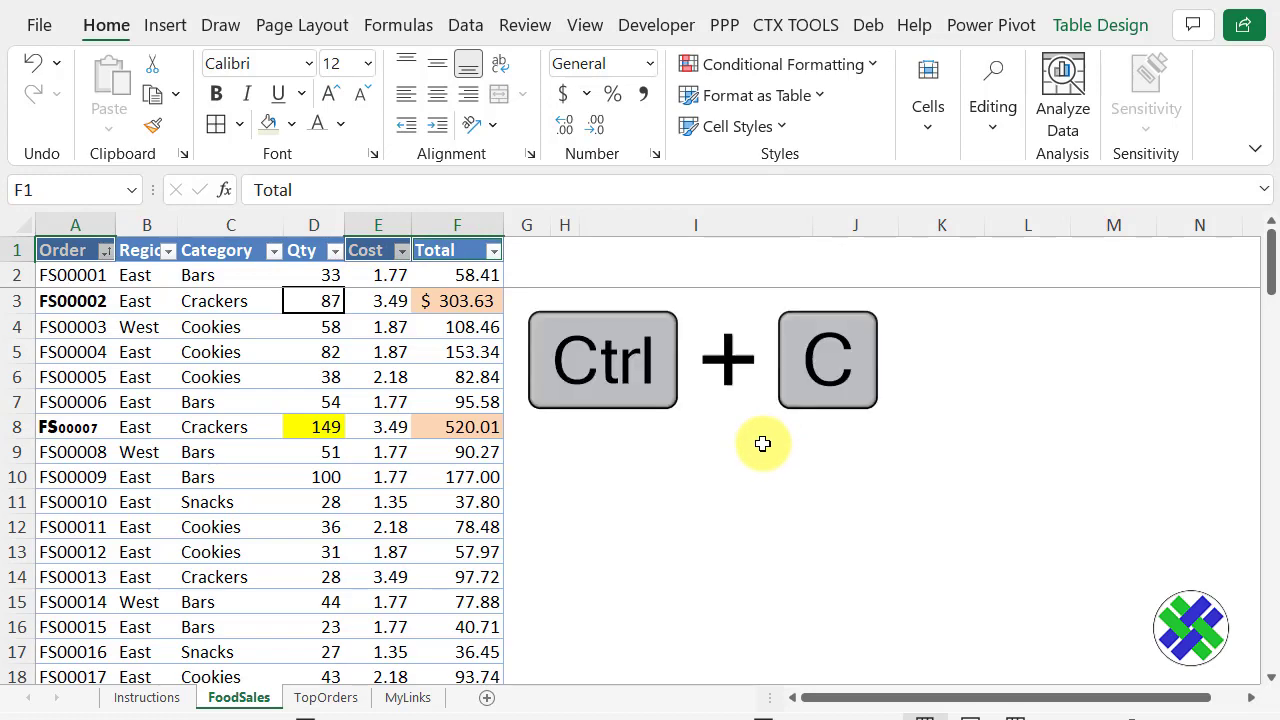
{"action": "left_click", "coordinate": [330, 699]}
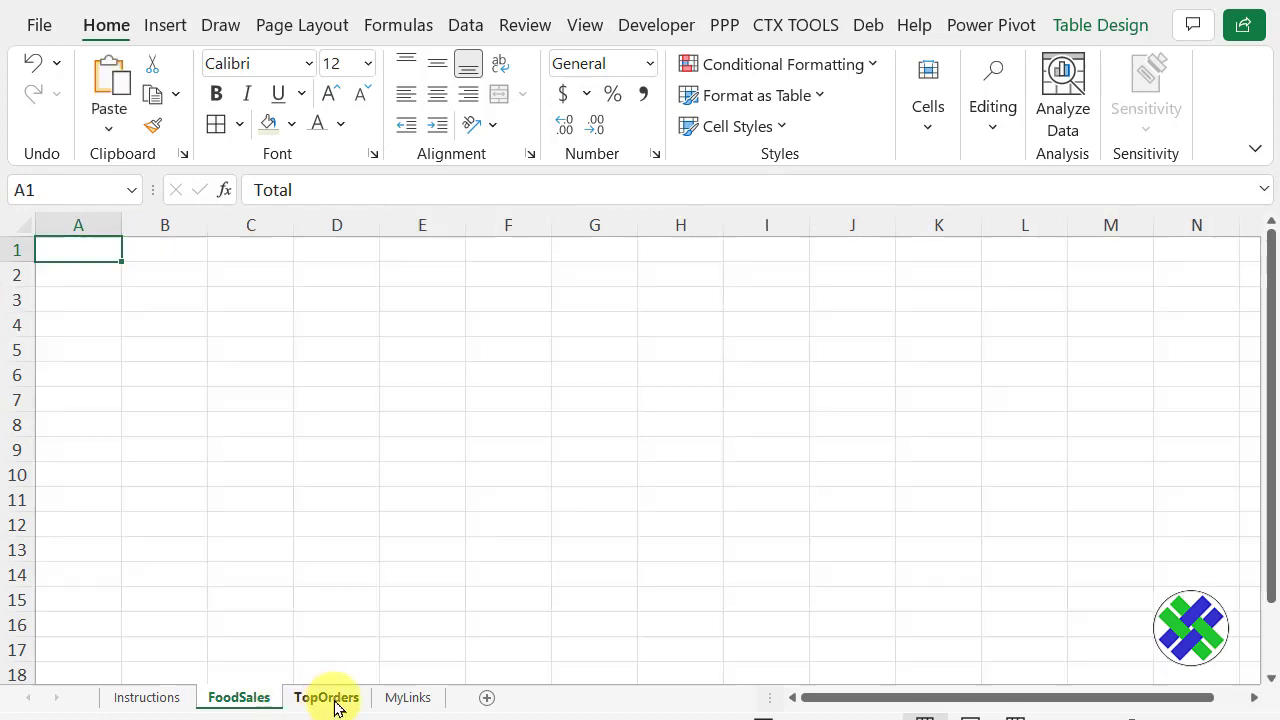
{"action": "right_click", "coordinate": [73, 252]}
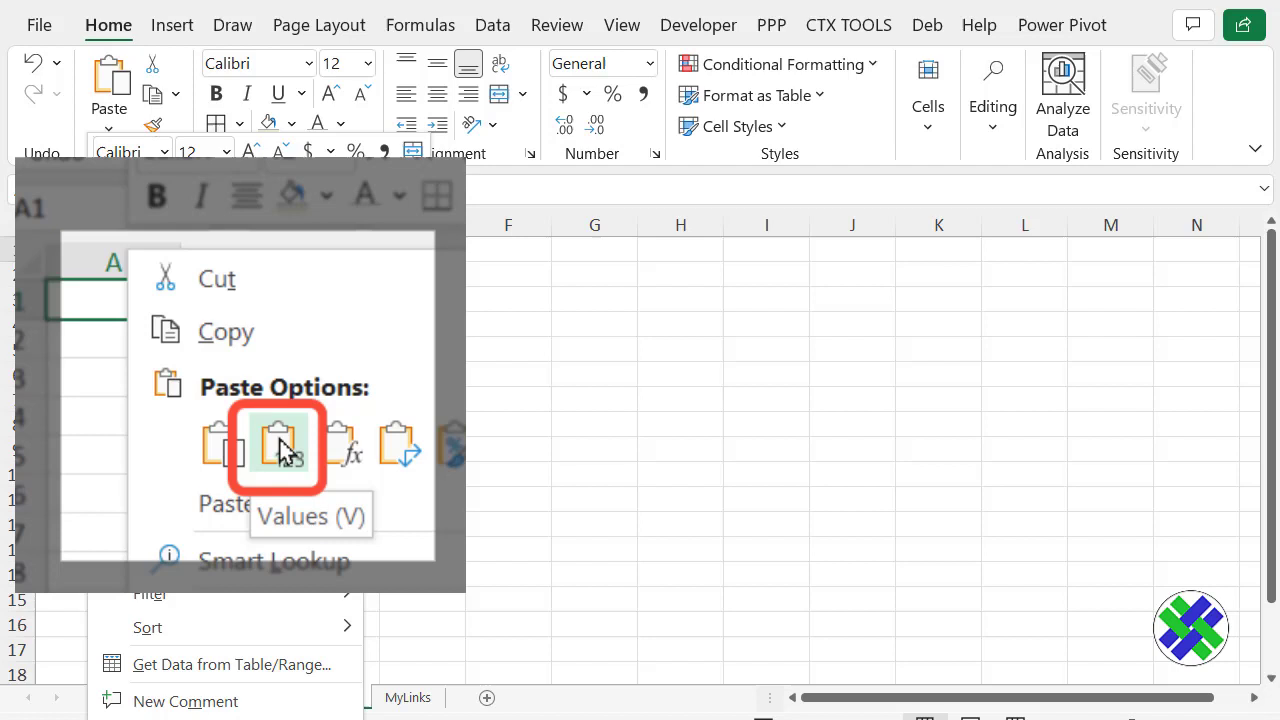
{"action": "left_click", "coordinate": [189, 349]}
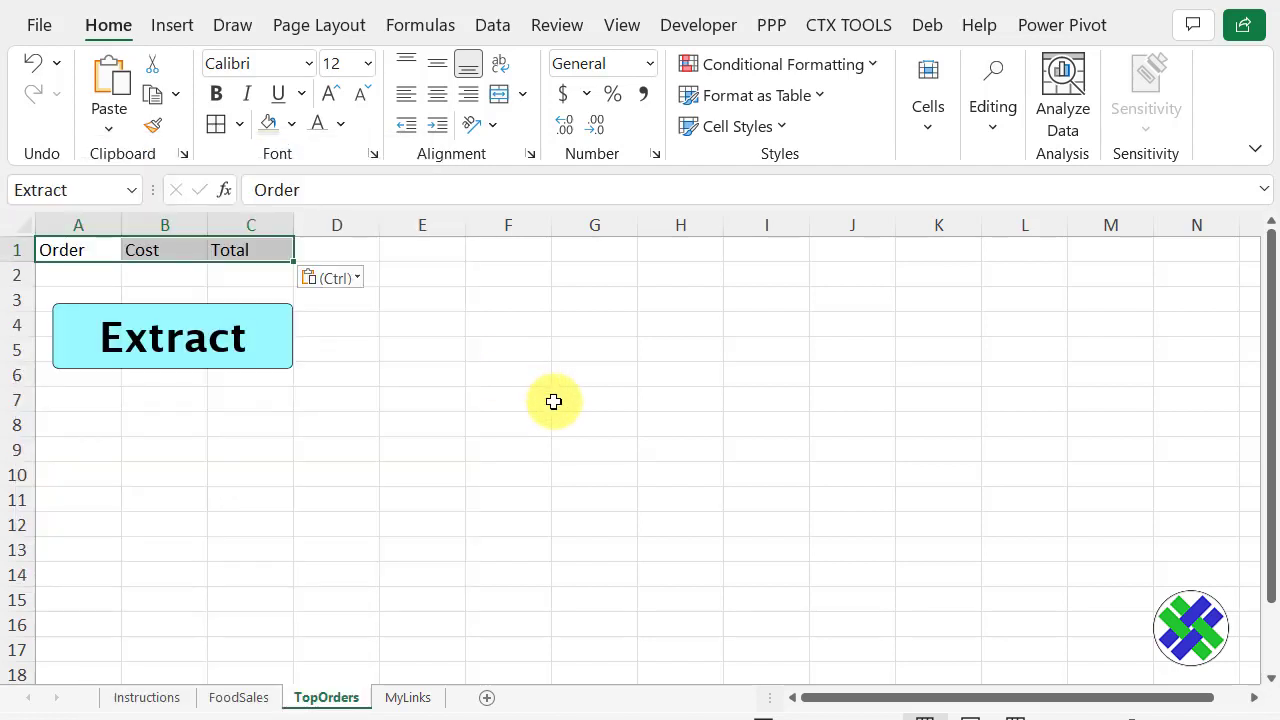
{"action": "key", "text": "ctrl+b"}
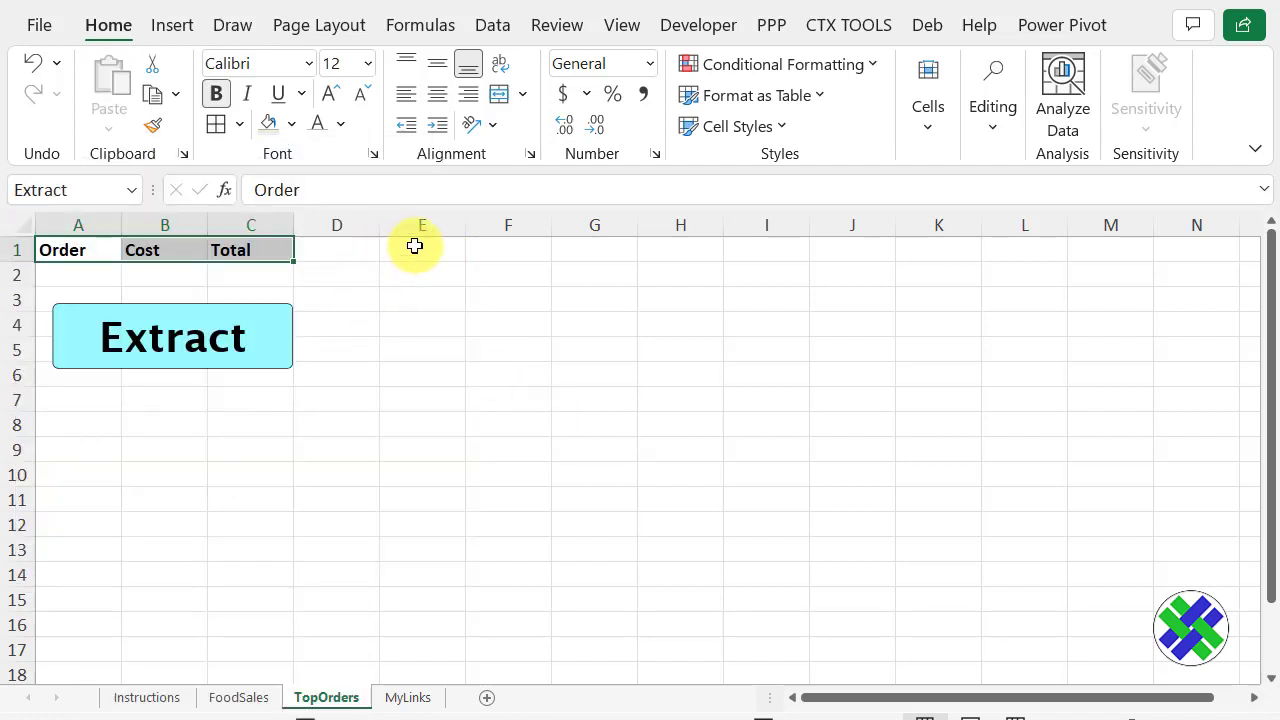
- Copy the Total heading from C1 into E1 and begin entering >200 in E2
{"action": "left_click", "coordinate": [415, 245]}
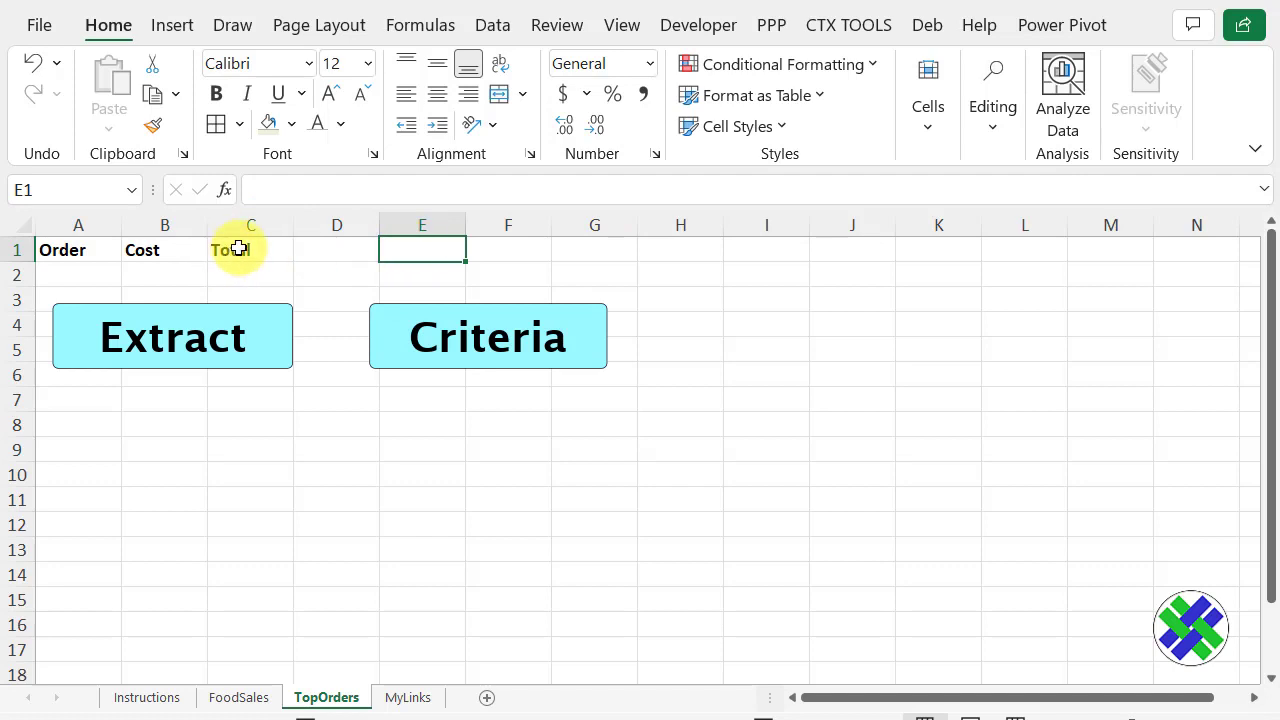
{"action": "left_click", "coordinate": [235, 248]}
{"action": "key", "text": "ctrl+c"}
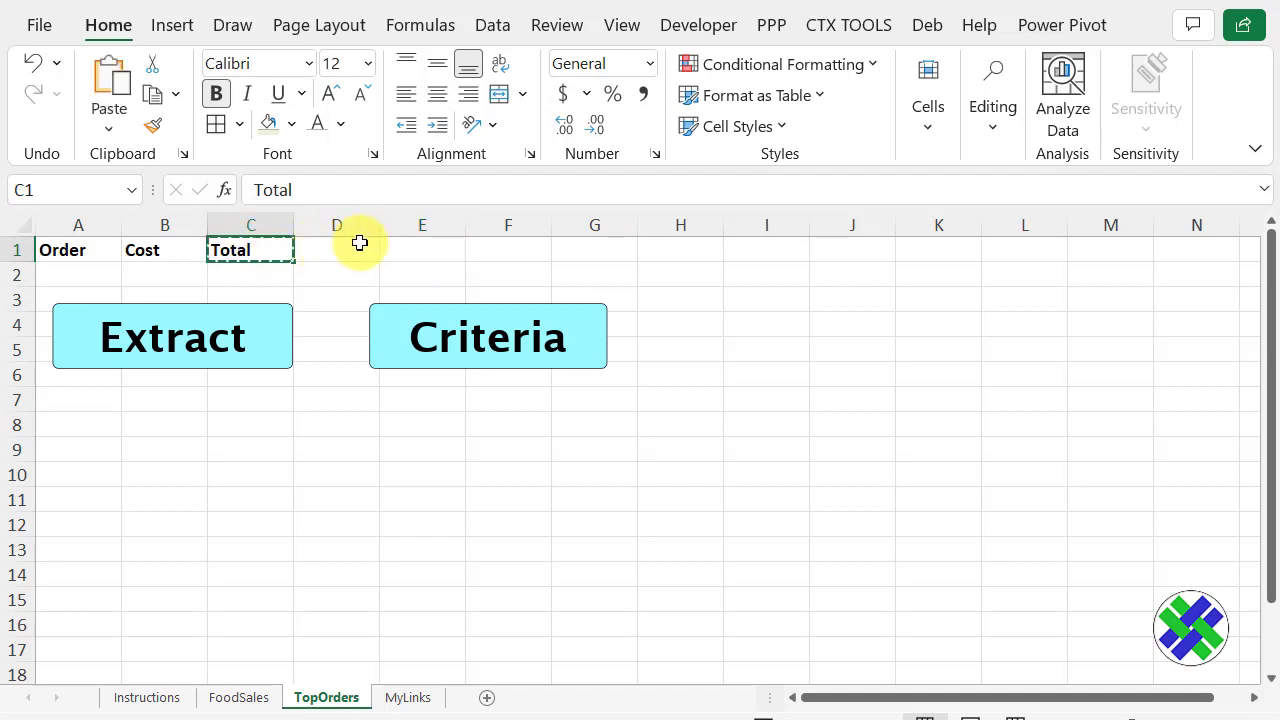
{"action": "left_click", "coordinate": [423, 245]}
{"action": "key", "text": "ctrl+v"}
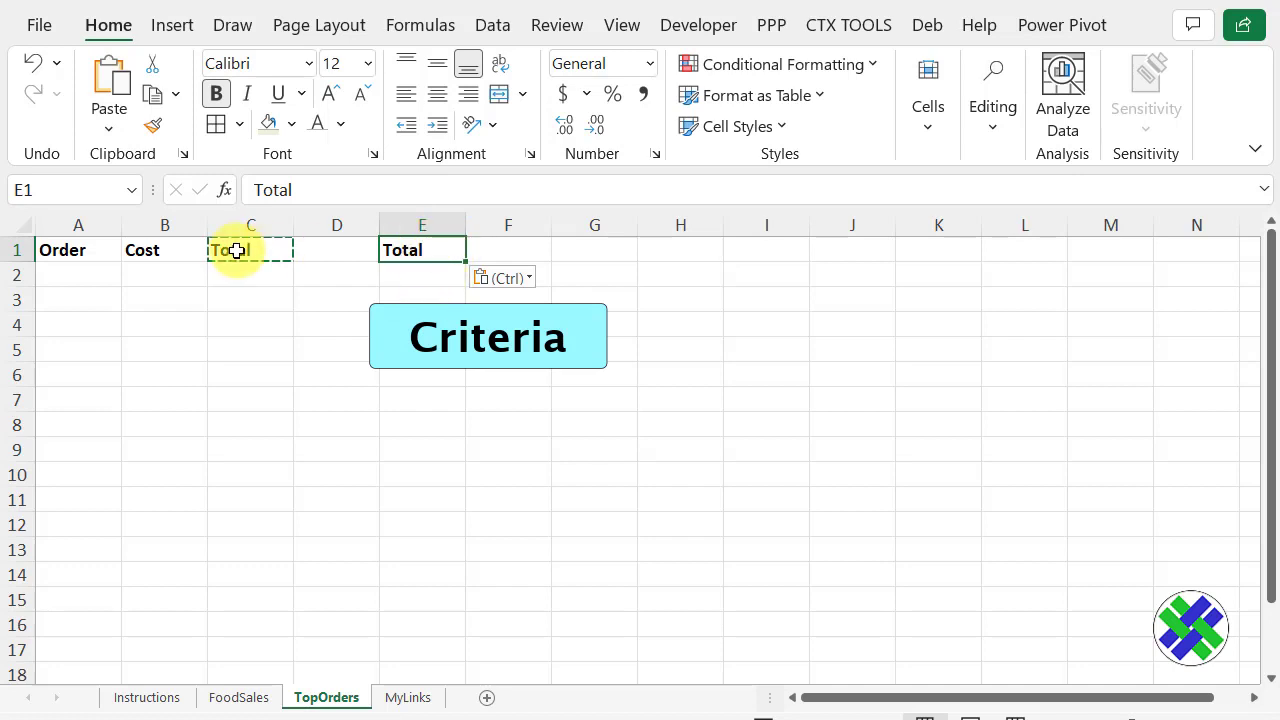
{"action": "left_click", "coordinate": [420, 272]}
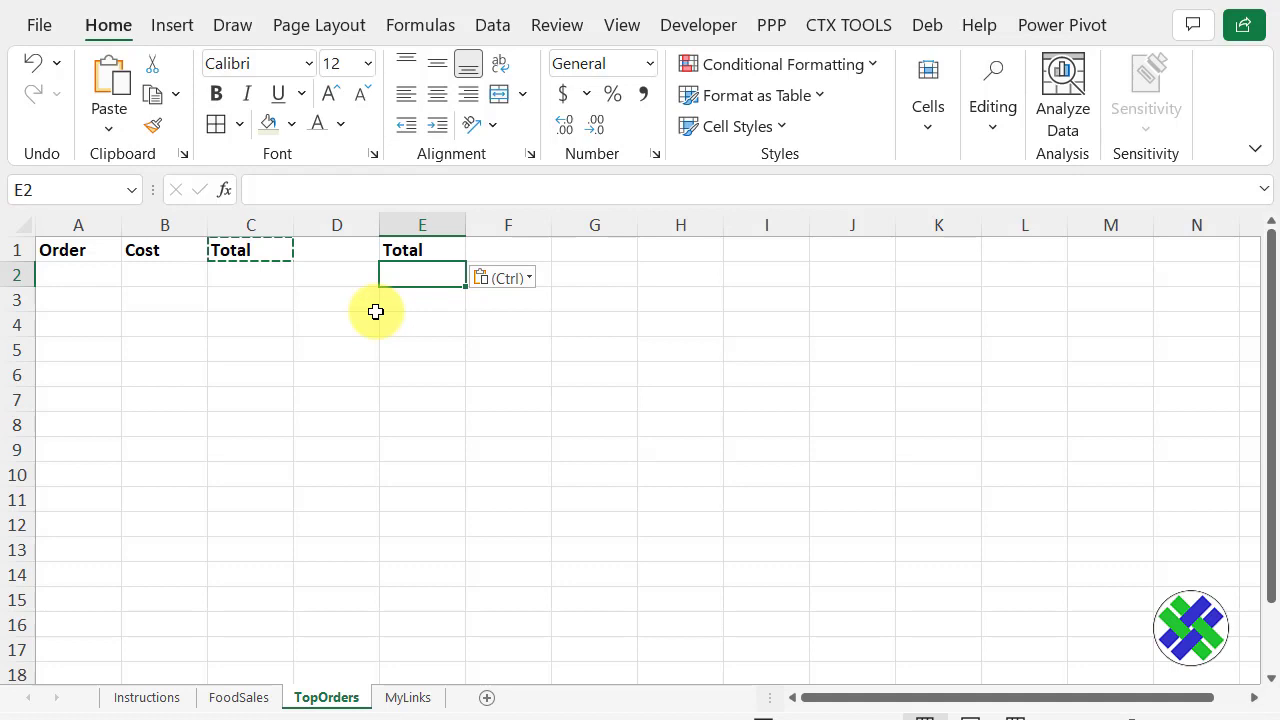
{"action": "type", "text": ">200"}
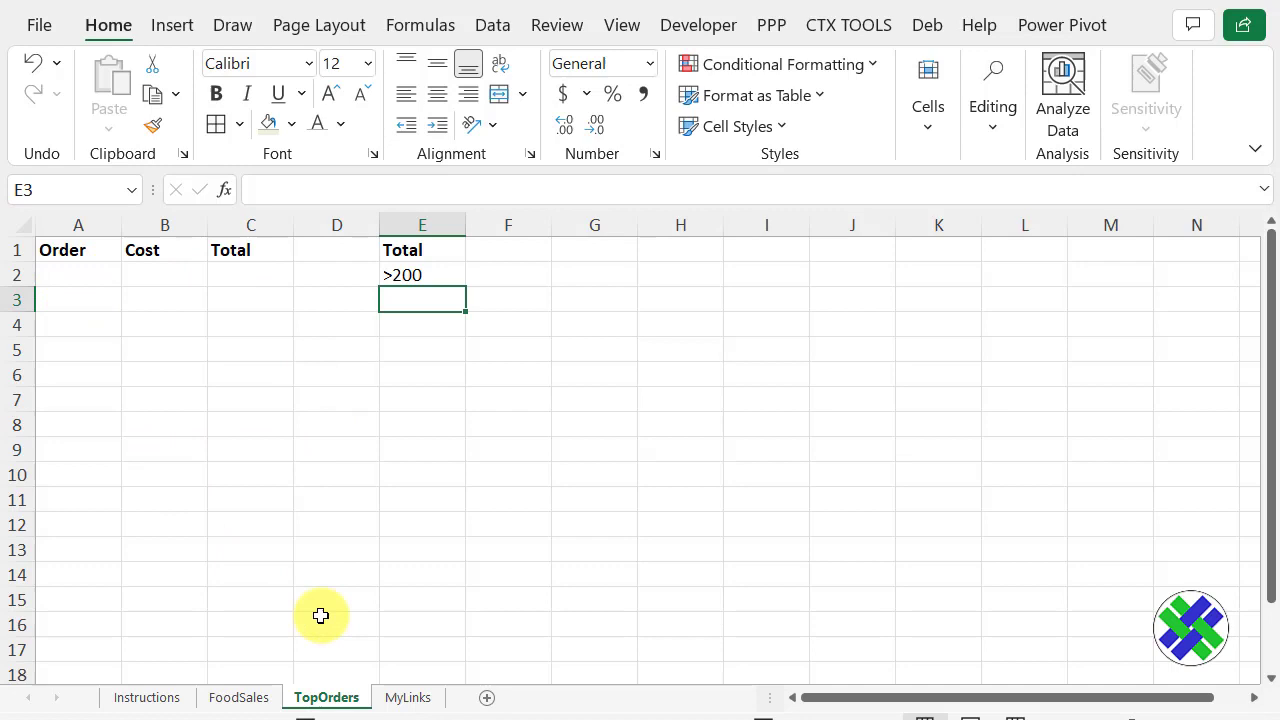
{"action": "left_click", "coordinate": [254, 704]}
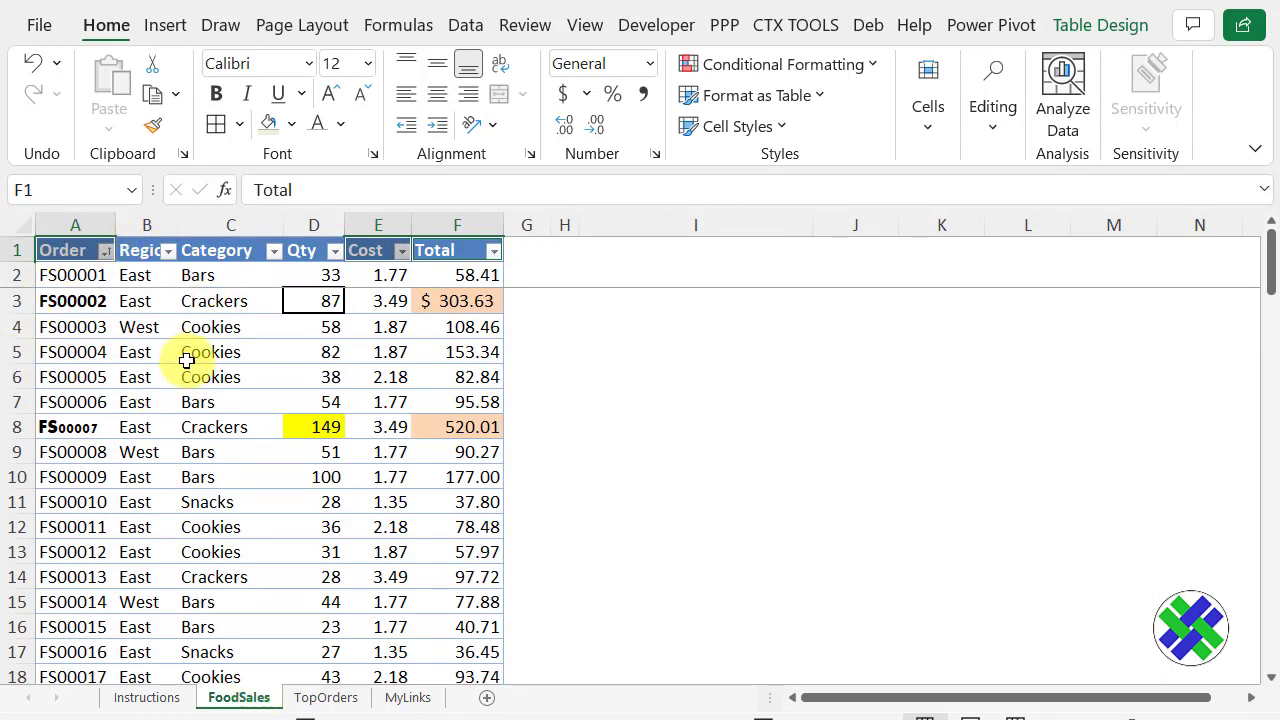
{"action": "left_click", "coordinate": [327, 698]}
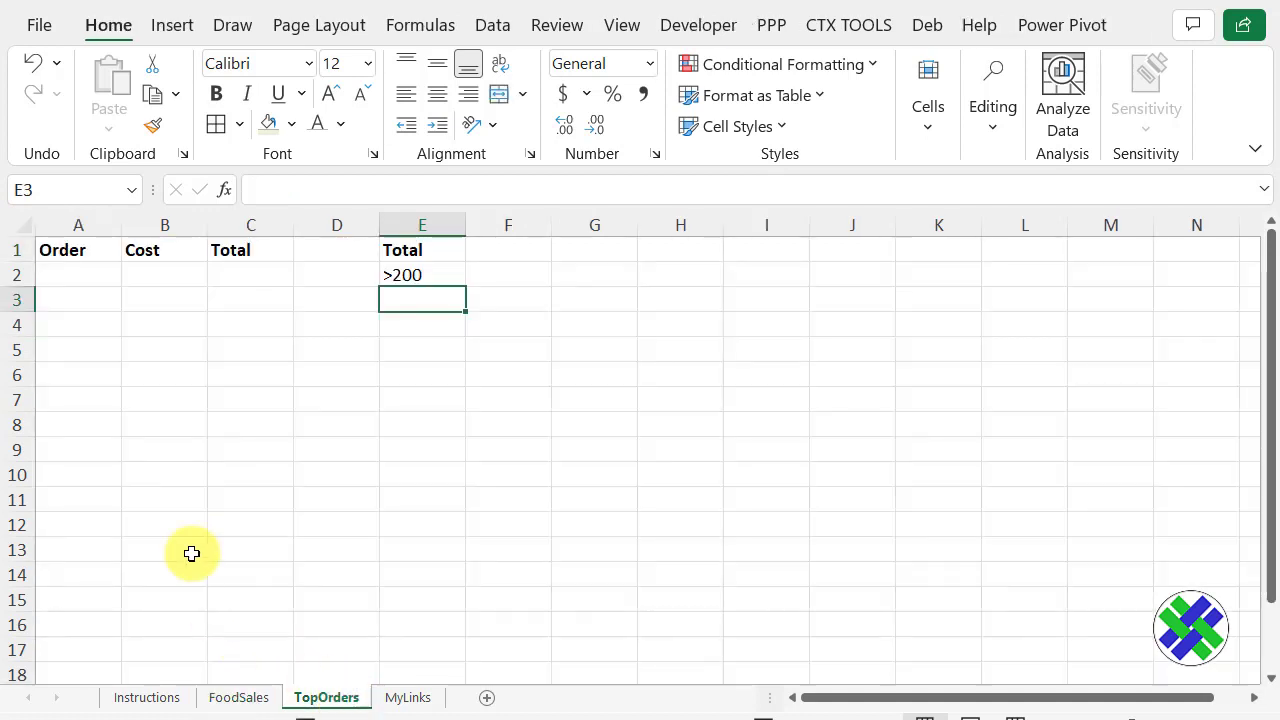
{"action": "left_click", "coordinate": [172, 354]}
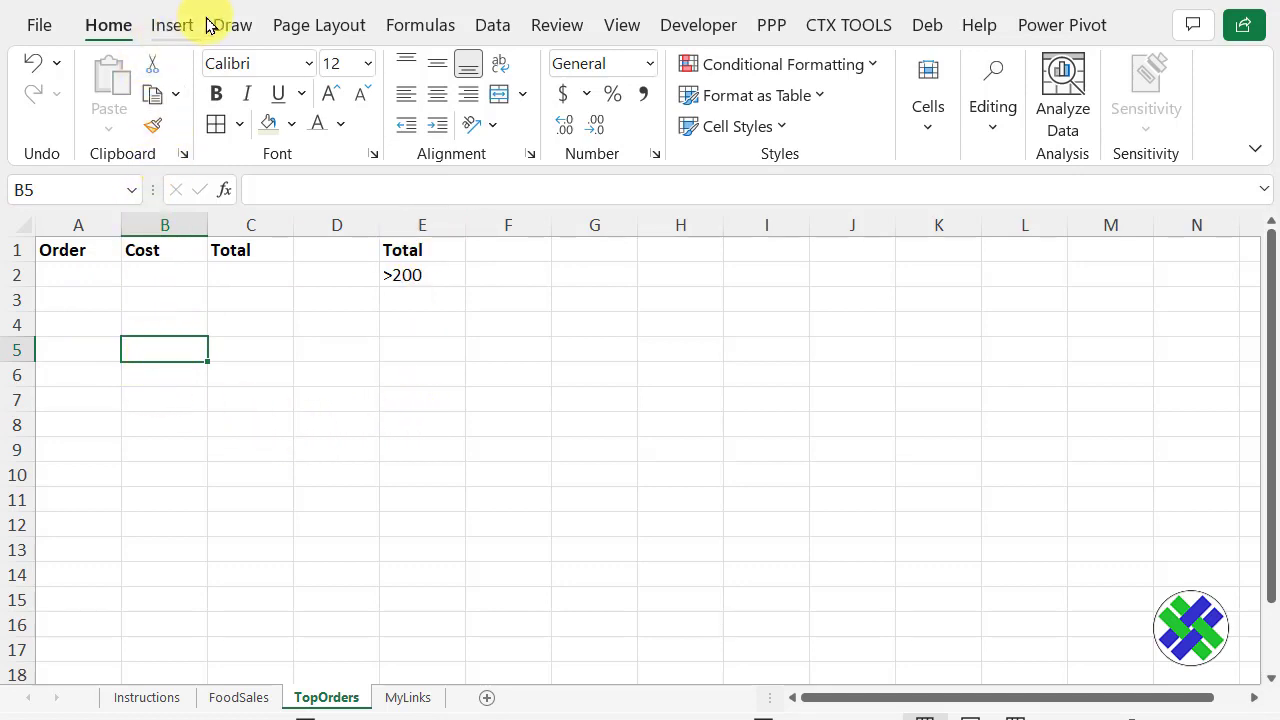
- Open the Advanced Filter dialog and set it to copy results to another location
{"action": "left_click", "coordinate": [488, 26]}
{"action": "left_click", "coordinate": [771, 128]}
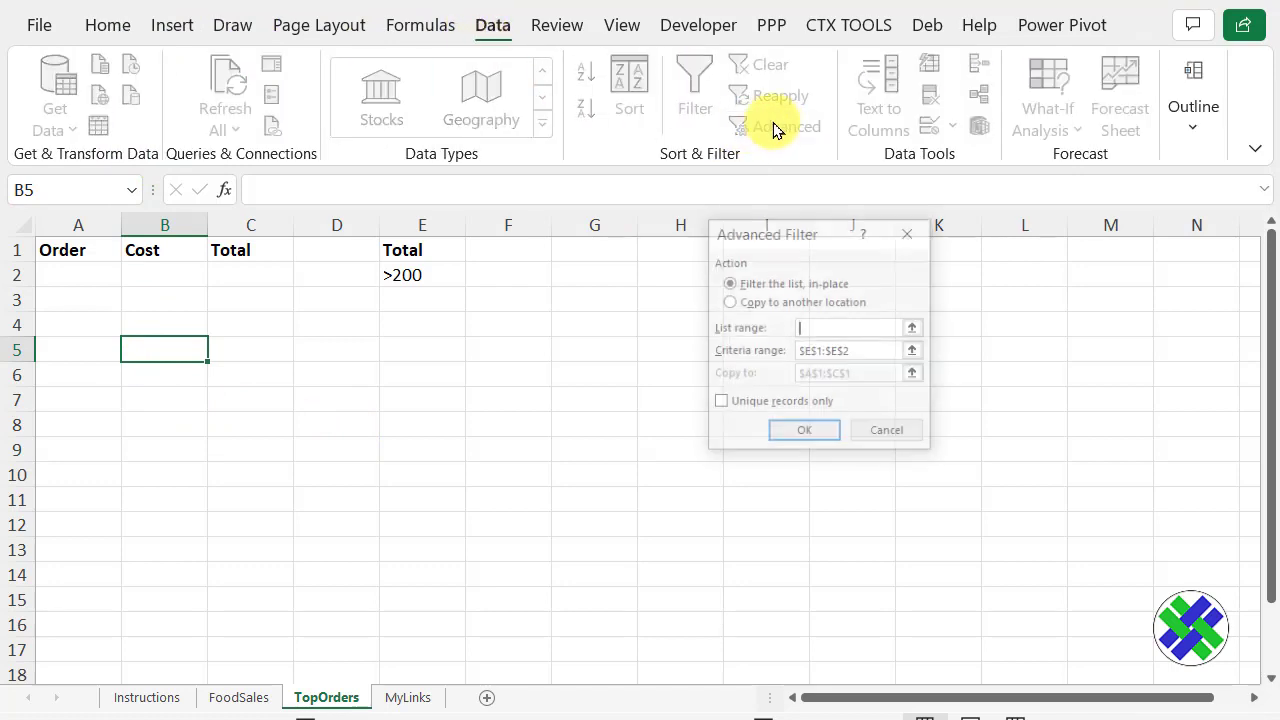
{"action": "left_click_drag", "start_coordinate": [818, 243], "coordinate": [387, 341]}
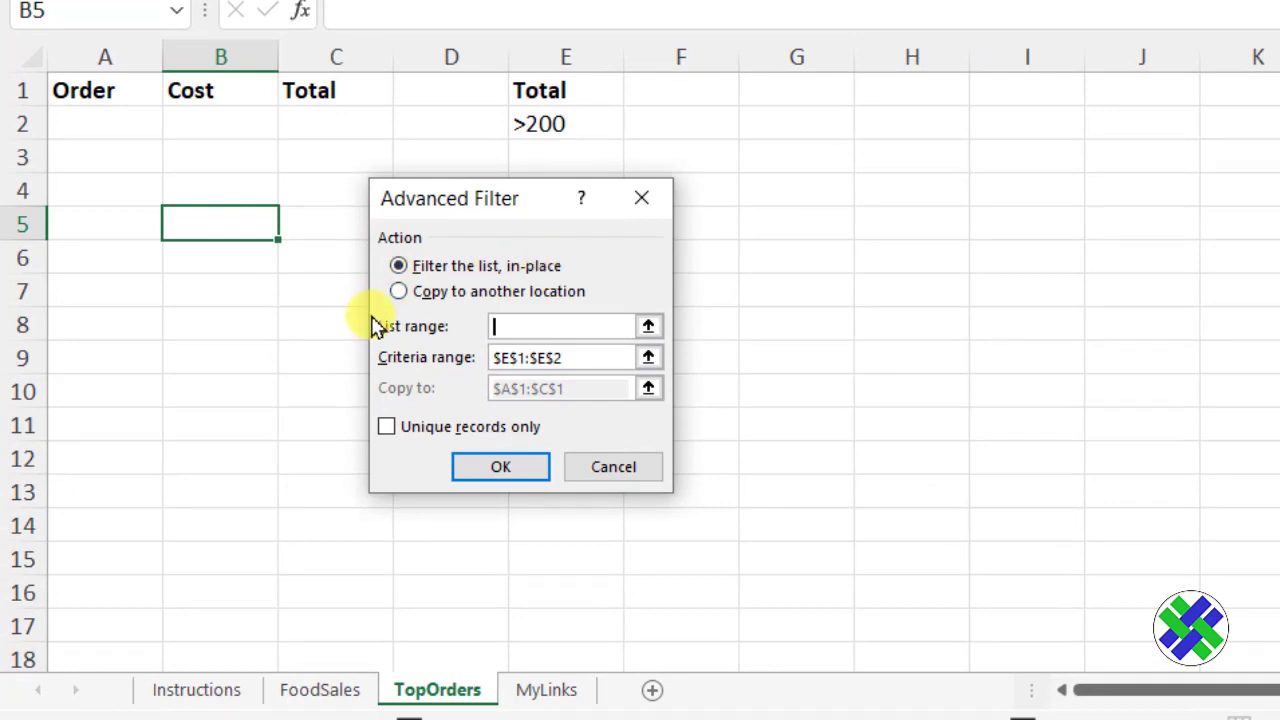
{"action": "left_click", "coordinate": [398, 296]}
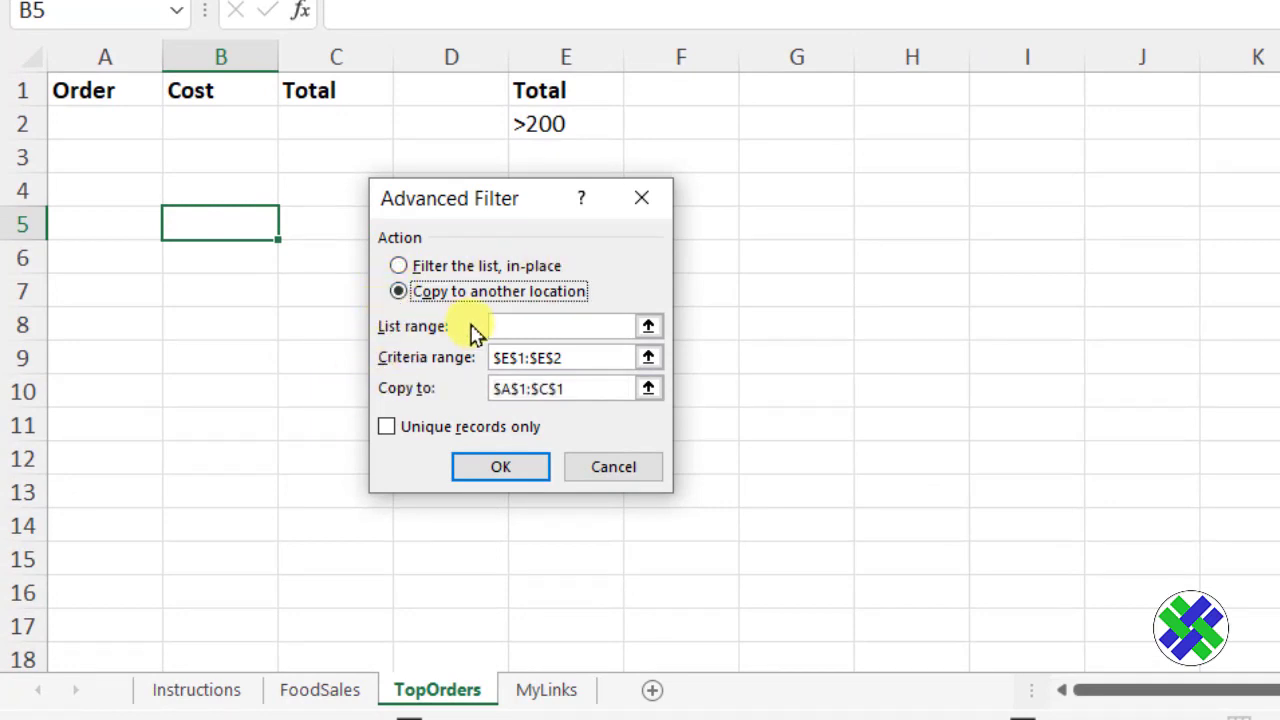
{"action": "left_click", "coordinate": [520, 323]}
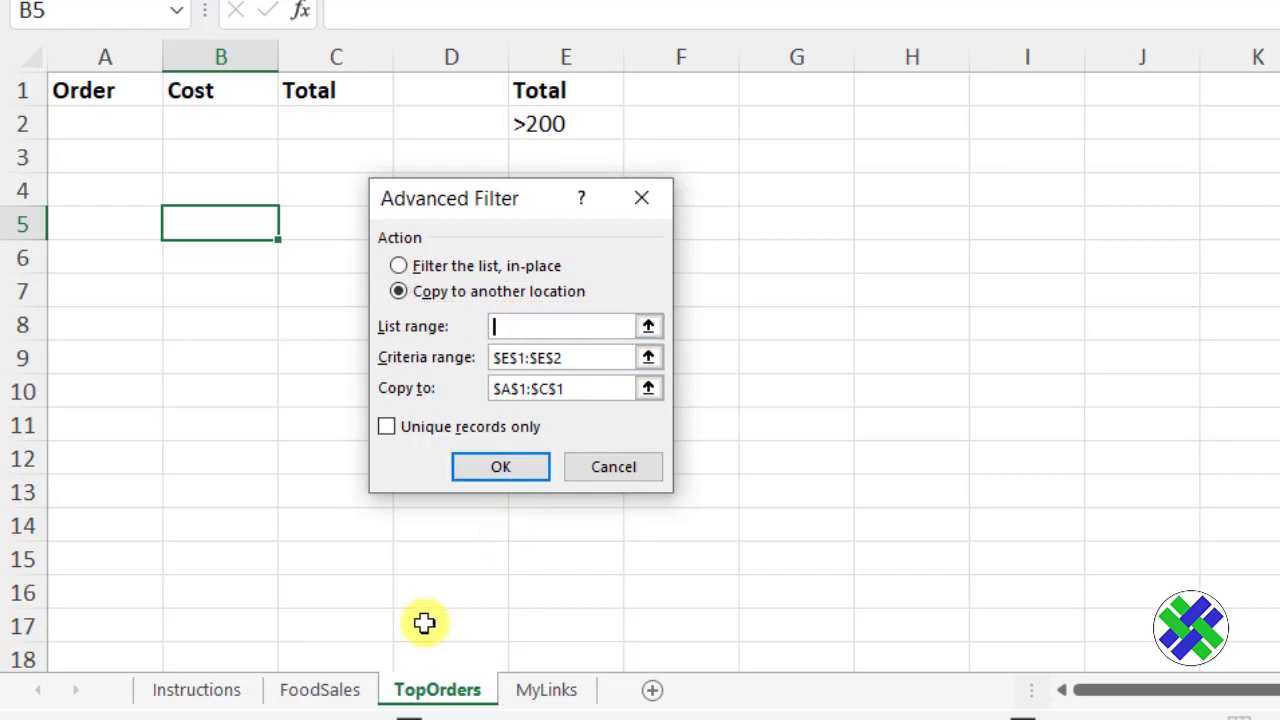
- Set the List range to the whole FoodSales table with headers, Sales_Data[#All]
{"action": "left_click", "coordinate": [352, 699]}
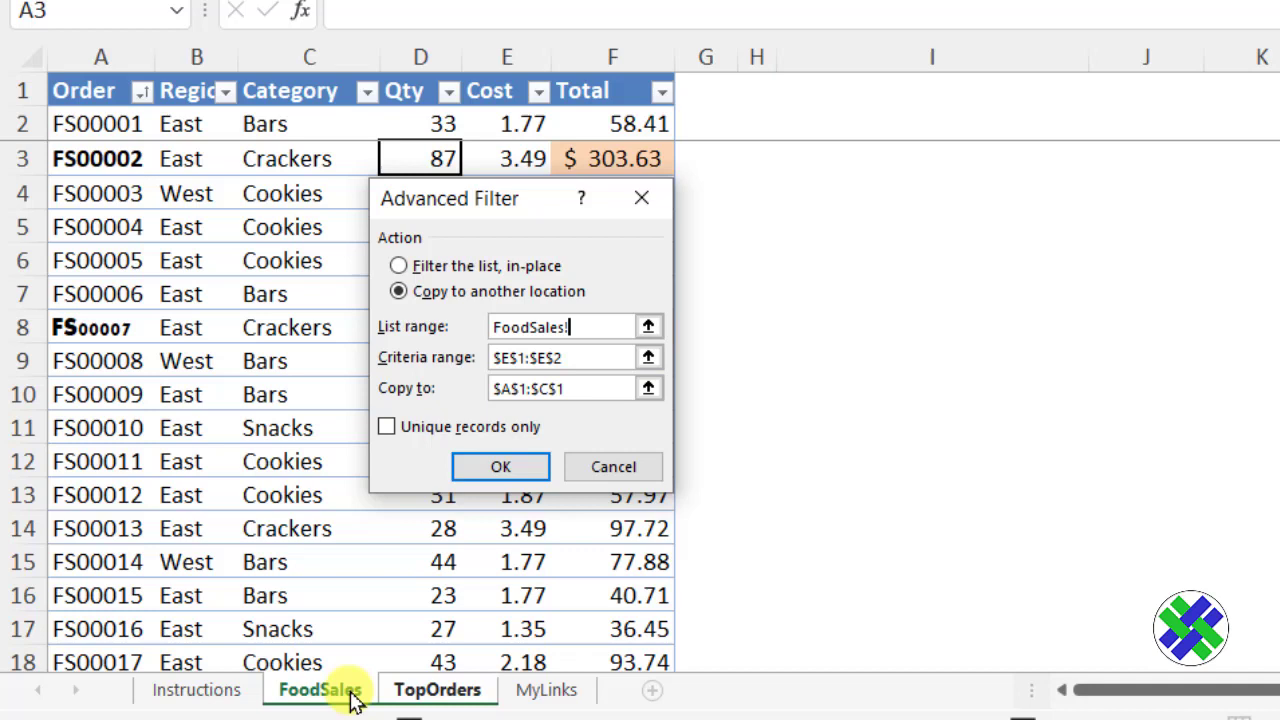
{"action": "left_click", "coordinate": [57, 73]}
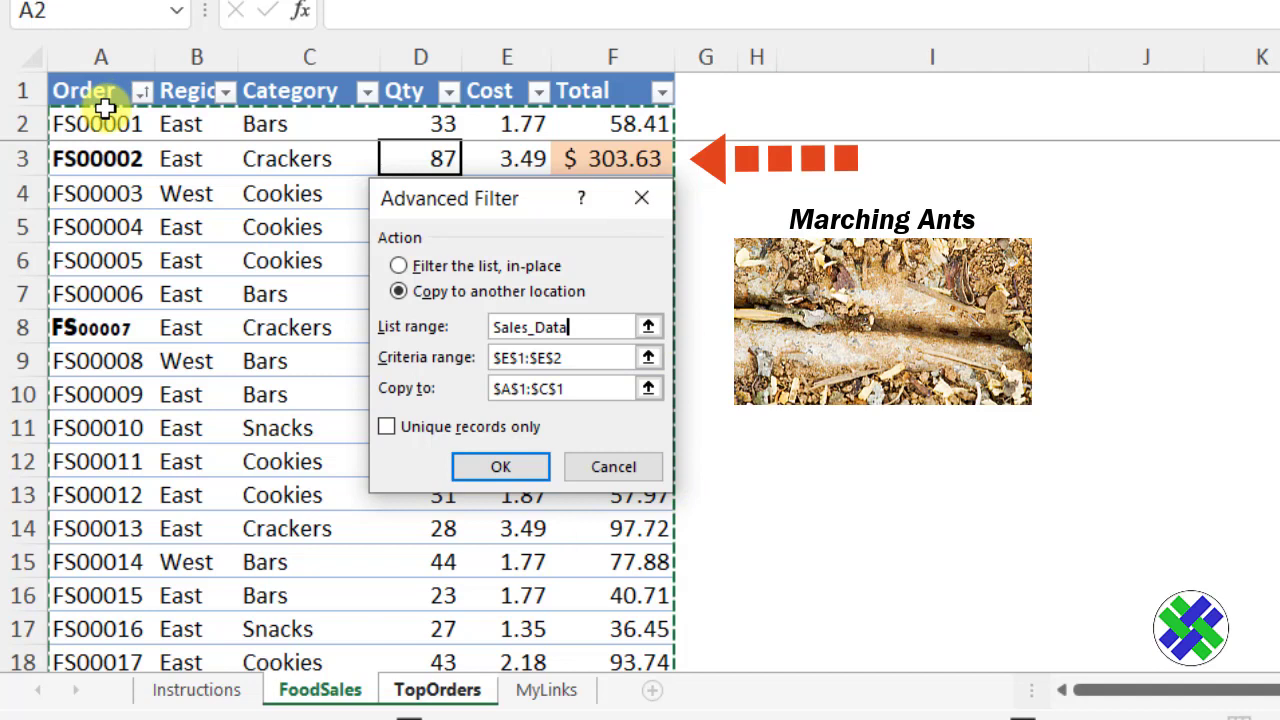
{"action": "left_click", "coordinate": [55, 70]}
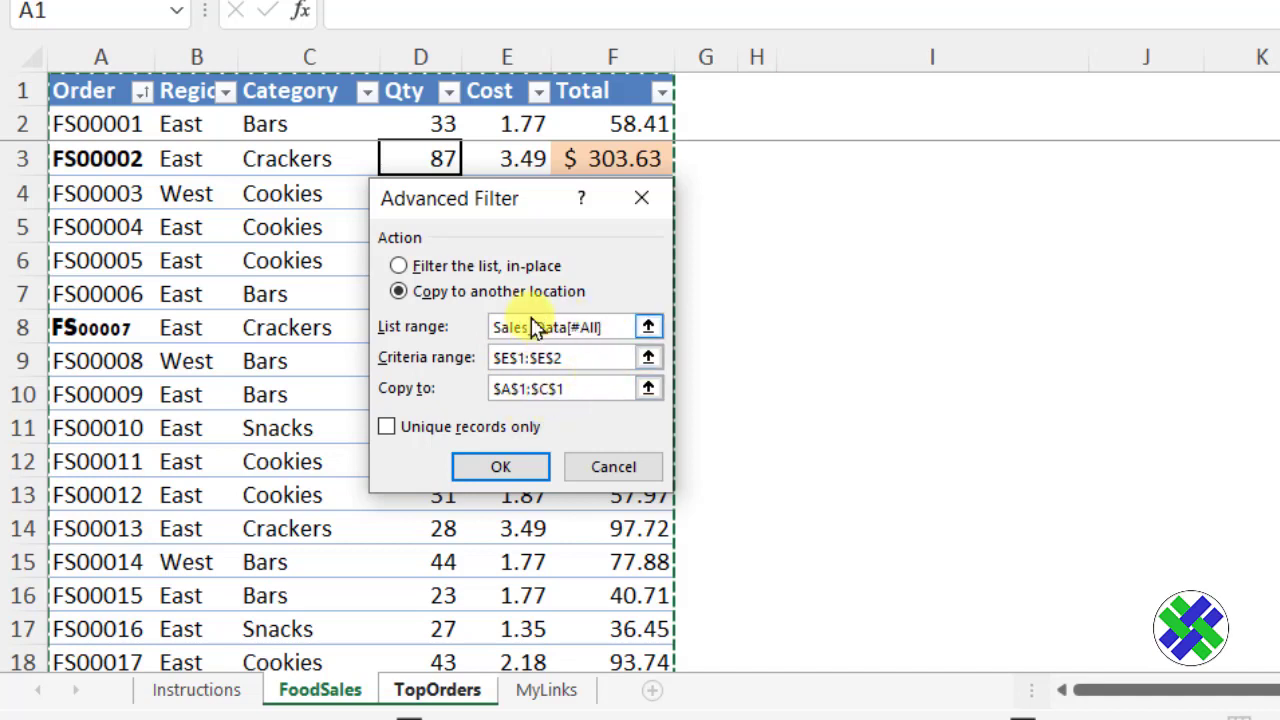
{"action": "left_click", "coordinate": [548, 357]}
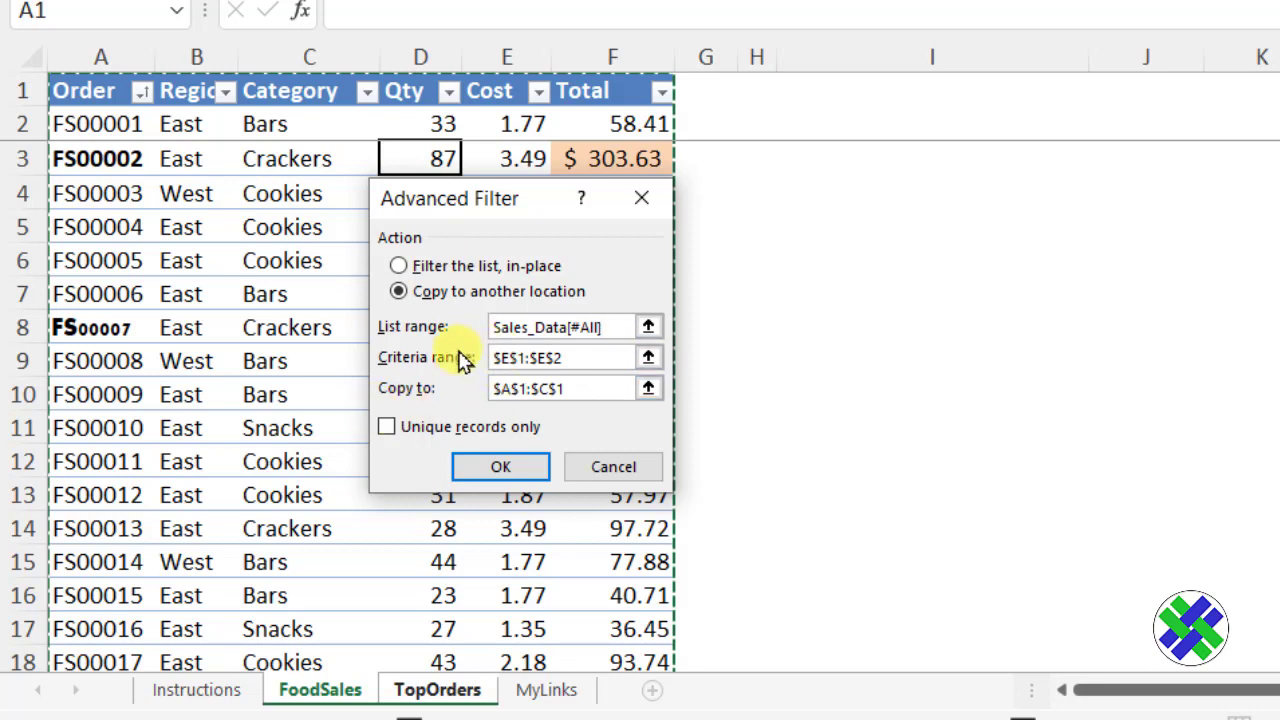
- Replace the old criteria range with TopOrders cells E1:E2
{"action": "left_click", "coordinate": [586, 360]}
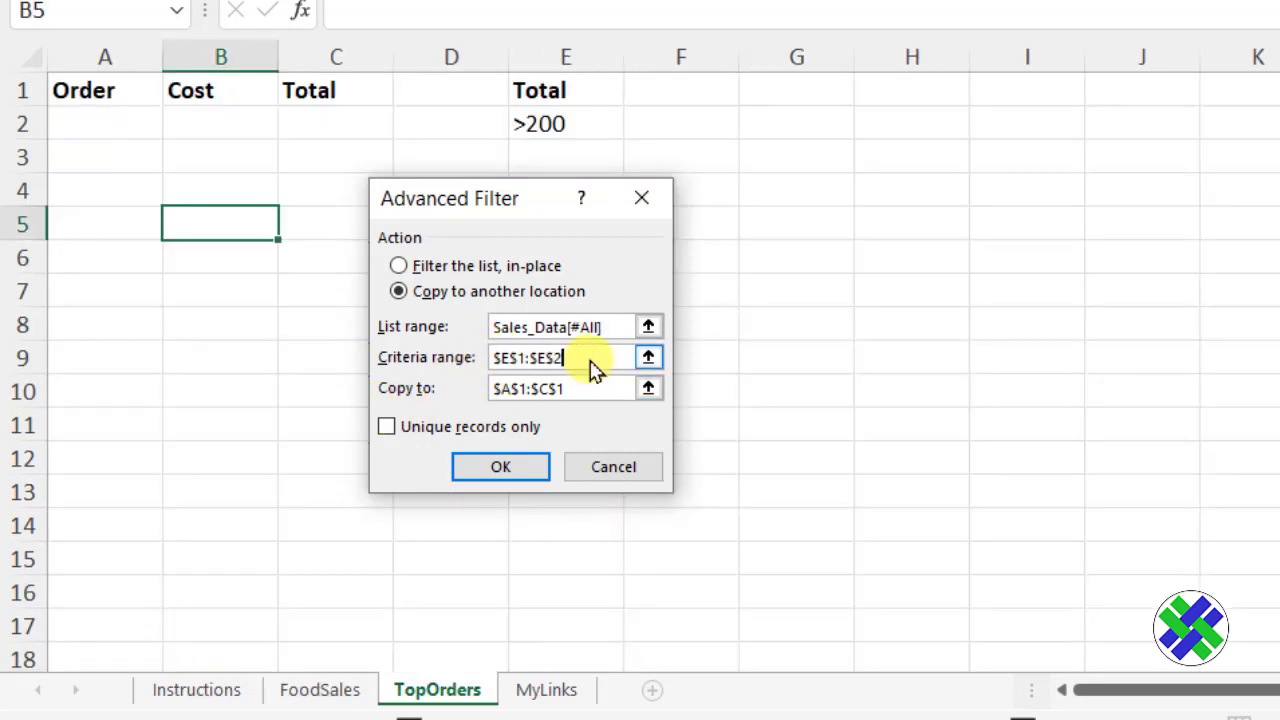
{"action": "left_click_drag", "start_coordinate": [589, 353], "coordinate": [390, 345]}
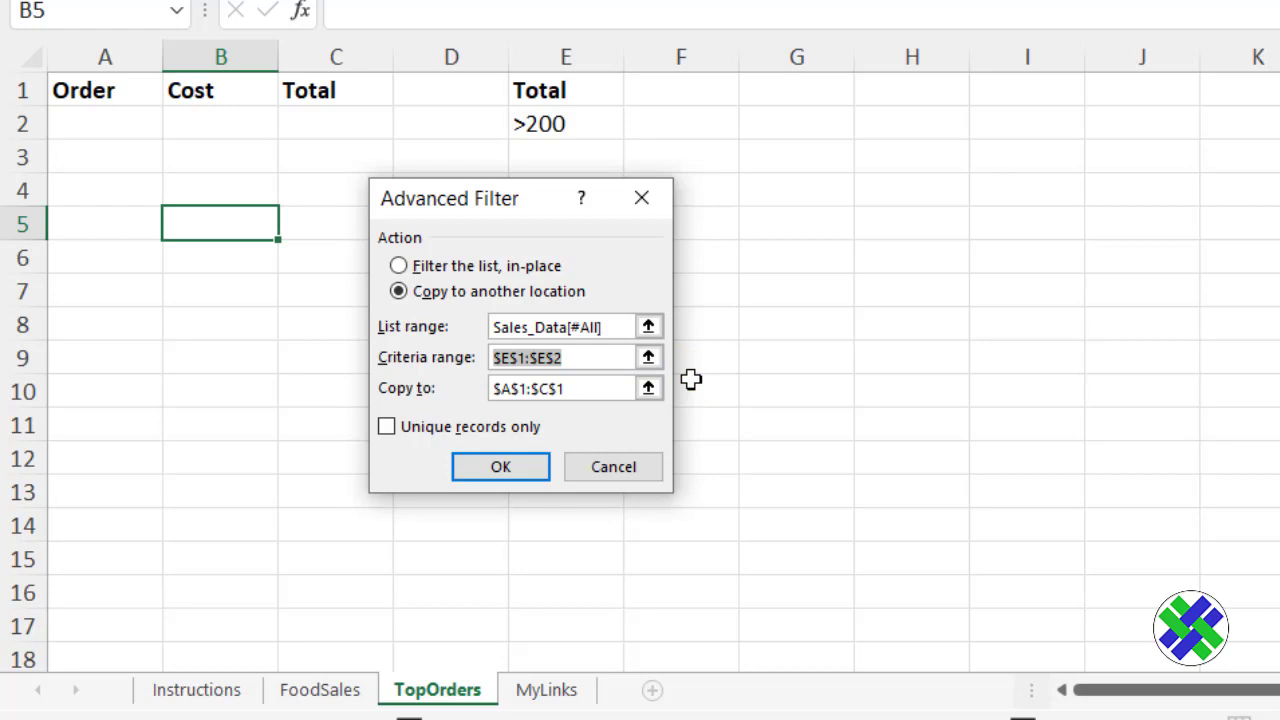
{"action": "key", "text": "BackSpace"}
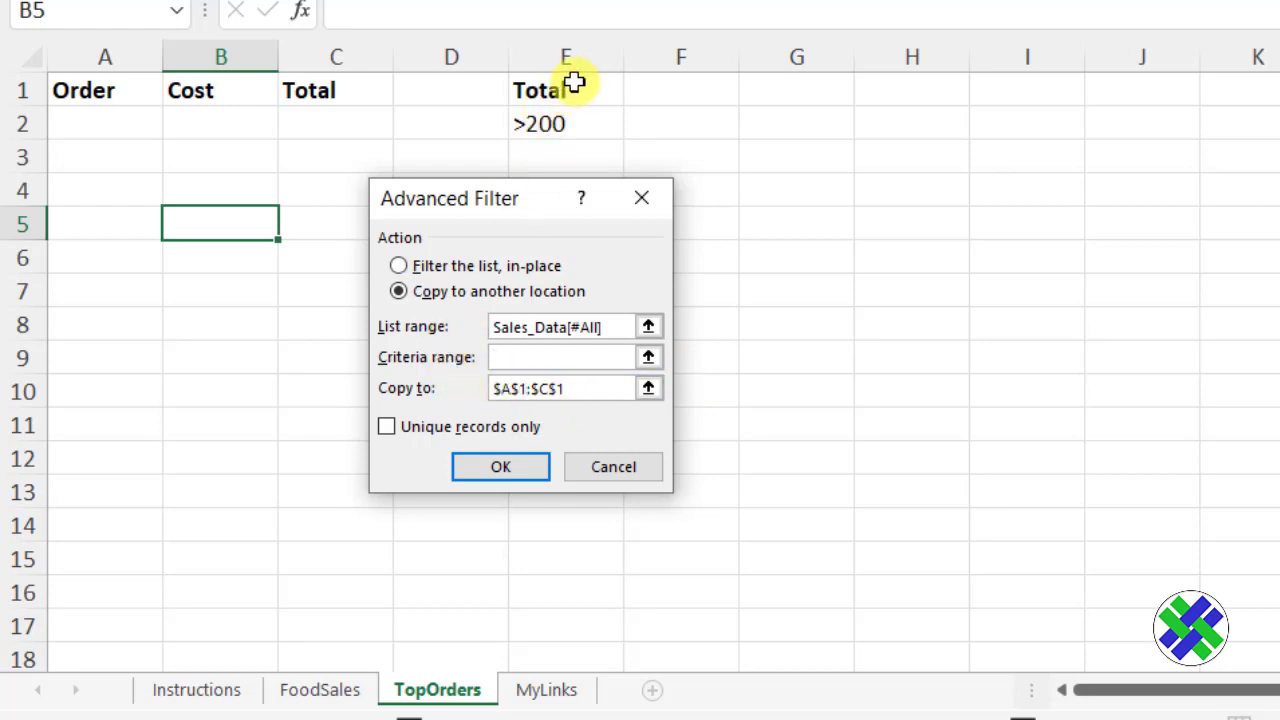
{"action": "left_click_drag", "start_coordinate": [597, 84], "coordinate": [597, 120]}
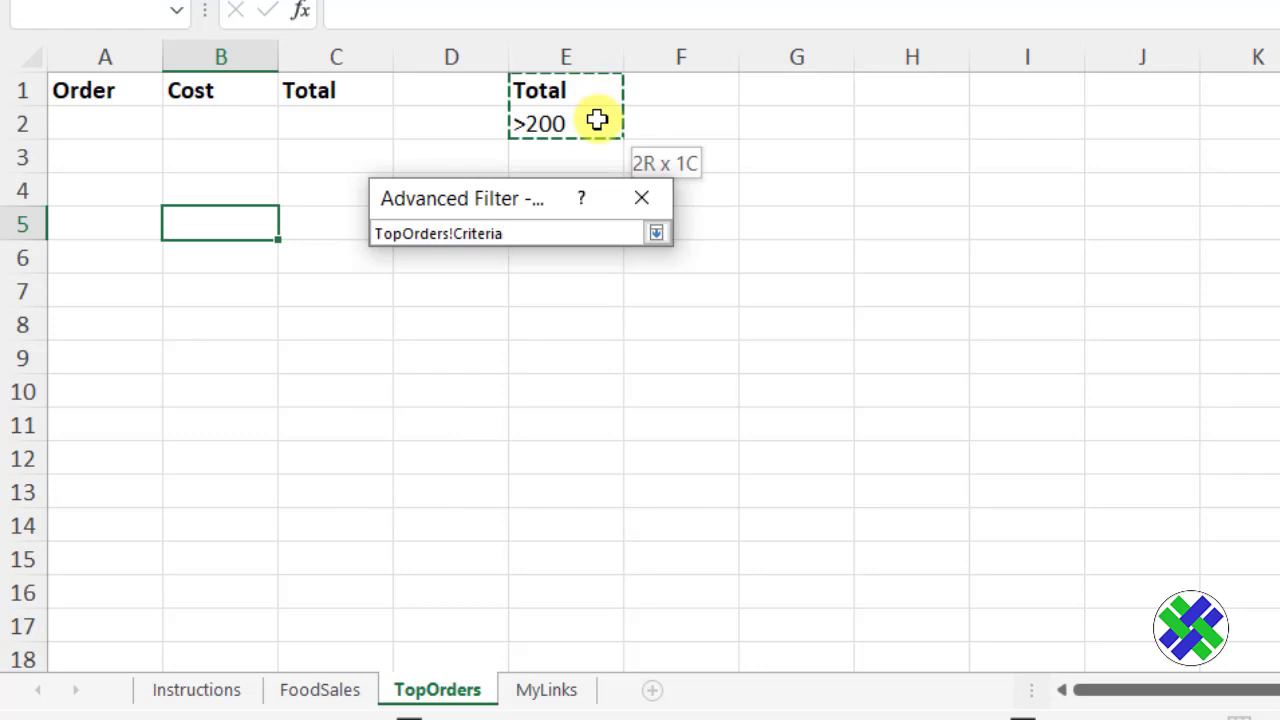
{"action": "left_click_drag", "start_coordinate": [597, 120], "coordinate": [598, 120]}
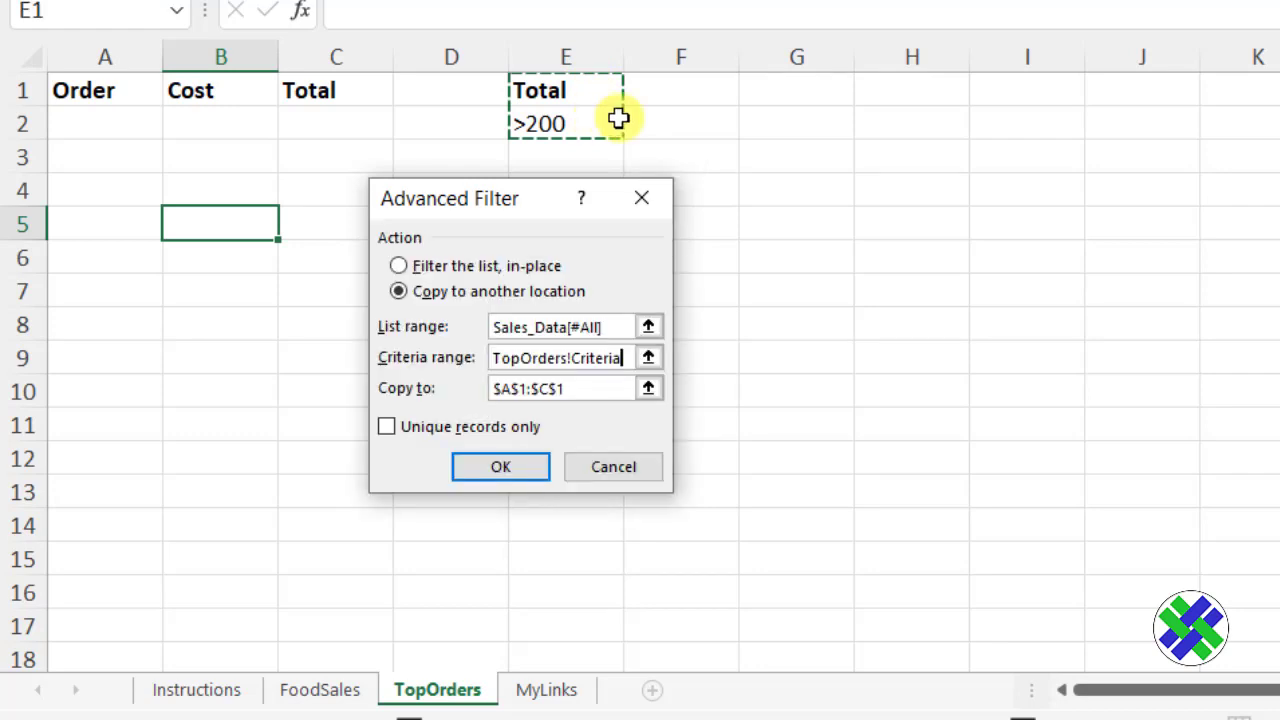
- Set the copy-to destination to A1:C1 and run the advanced filter
{"action": "left_click", "coordinate": [402, 389]}
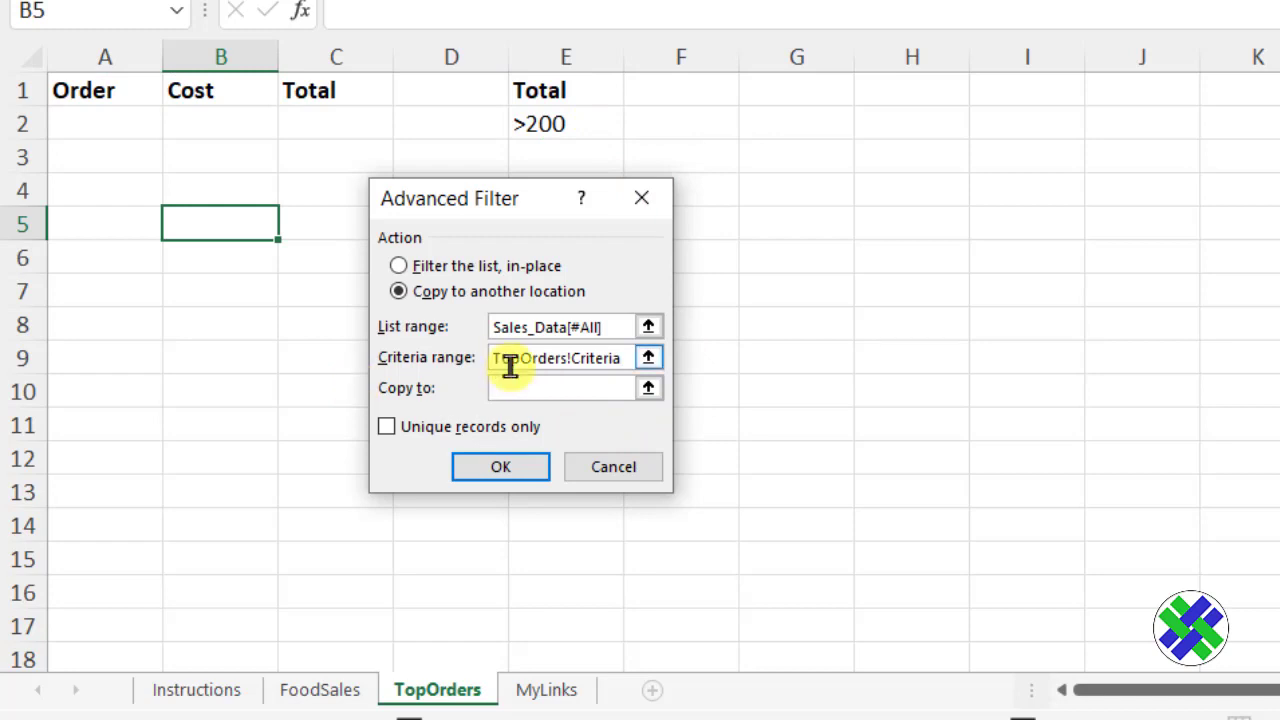
{"action": "left_click_drag", "start_coordinate": [70, 83], "coordinate": [358, 83]}
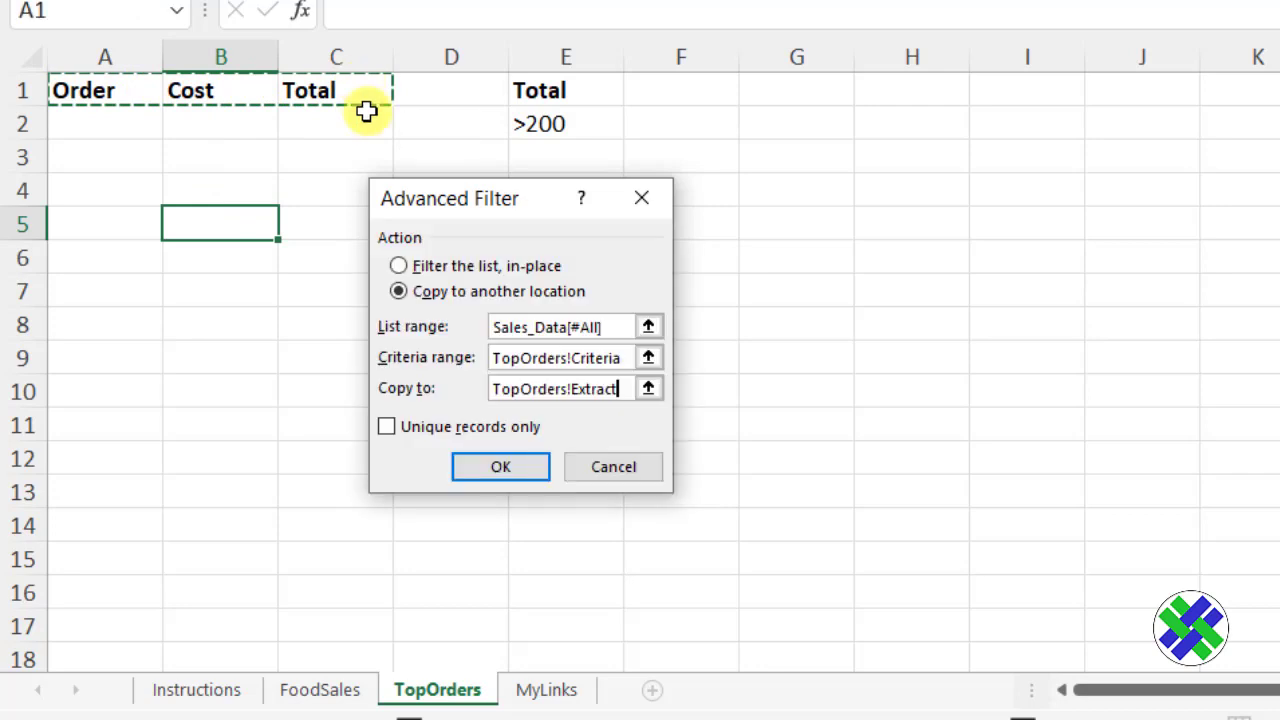
{"action": "left_click", "coordinate": [499, 475]}
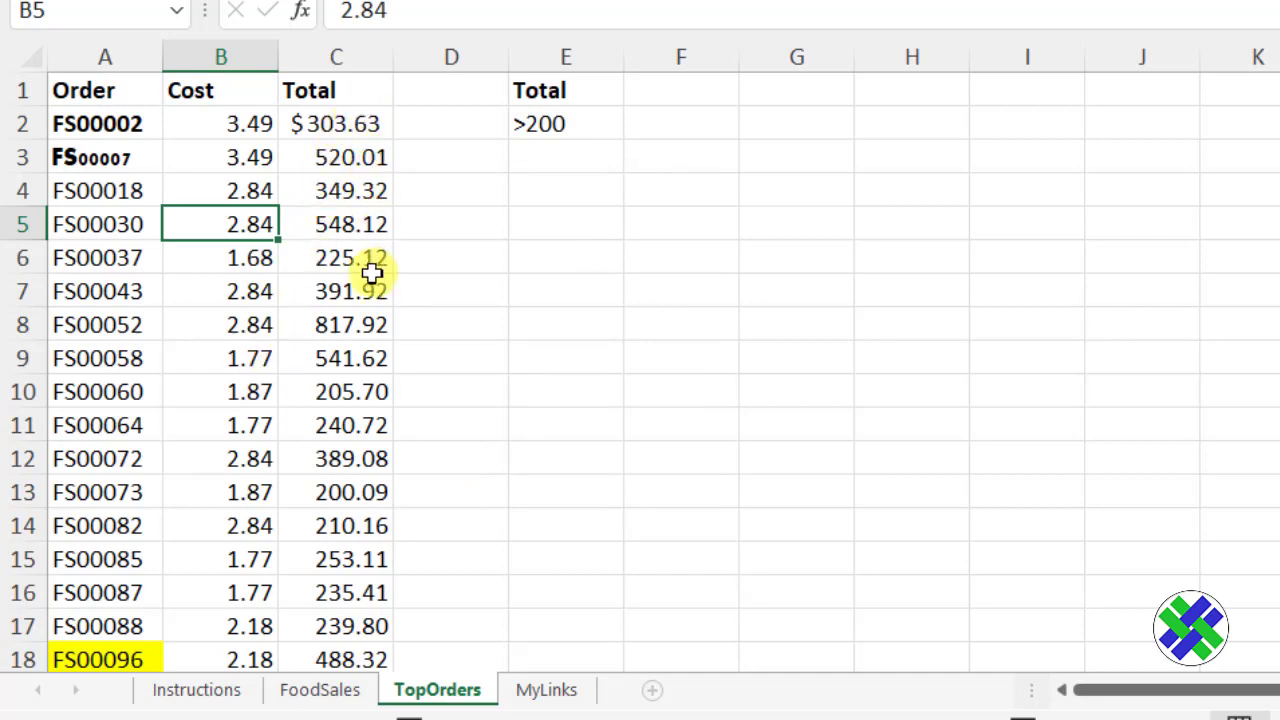
- Scroll through the extracted orders on TopOrders to check they reach row 19
{"action": "scroll", "coordinate": [372, 428], "scroll_direction": "down", "scroll_amount": 3}
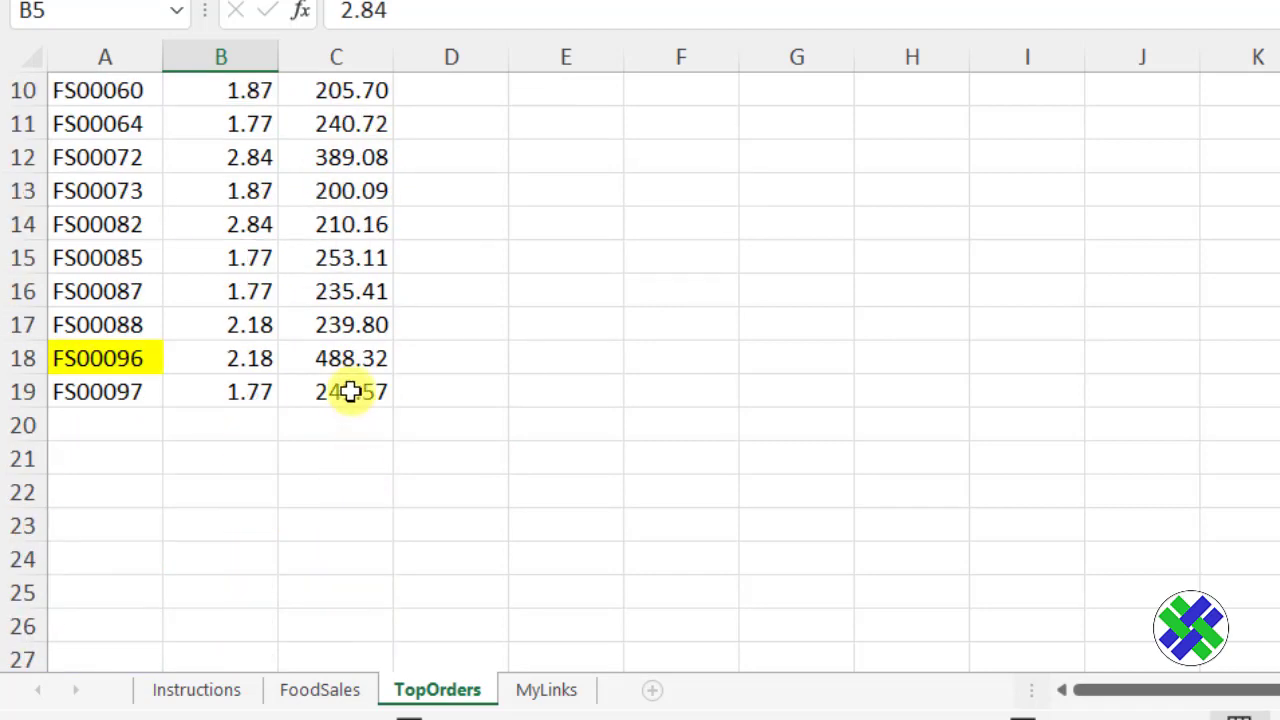
{"action": "scroll", "coordinate": [350, 392], "scroll_direction": "up", "scroll_amount": 3}
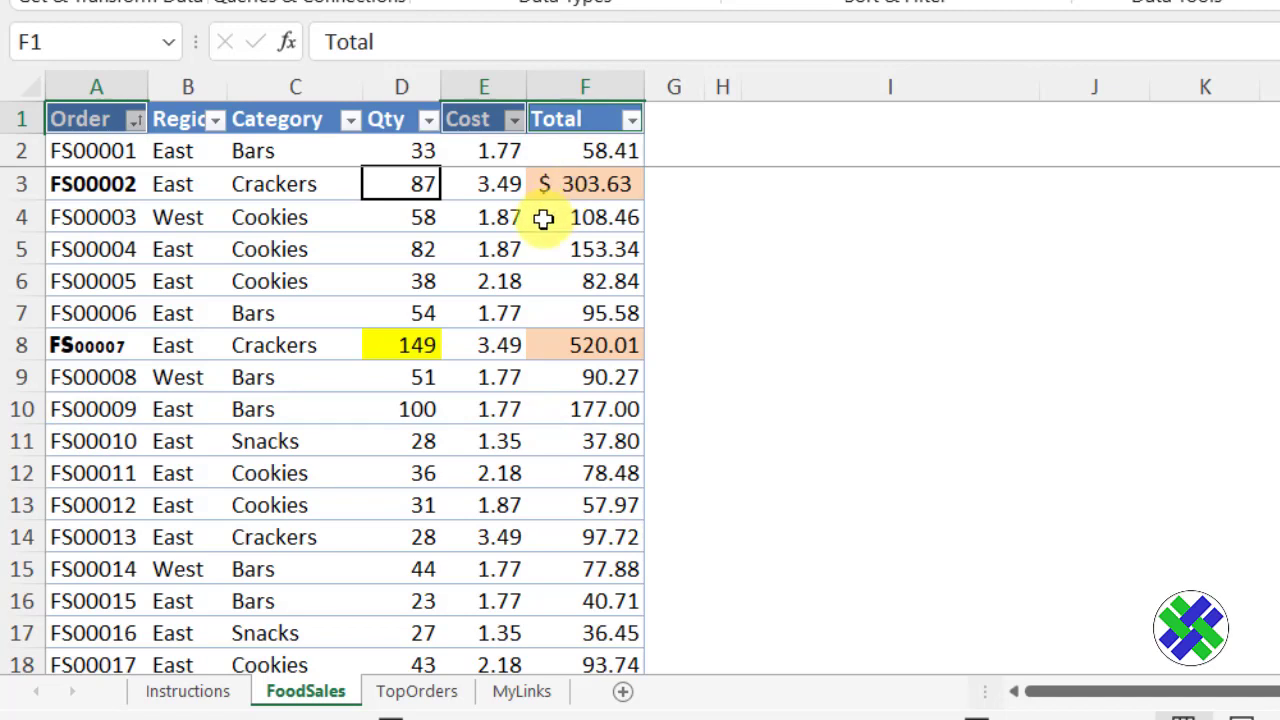
{"action": "left_click", "coordinate": [418, 692]}
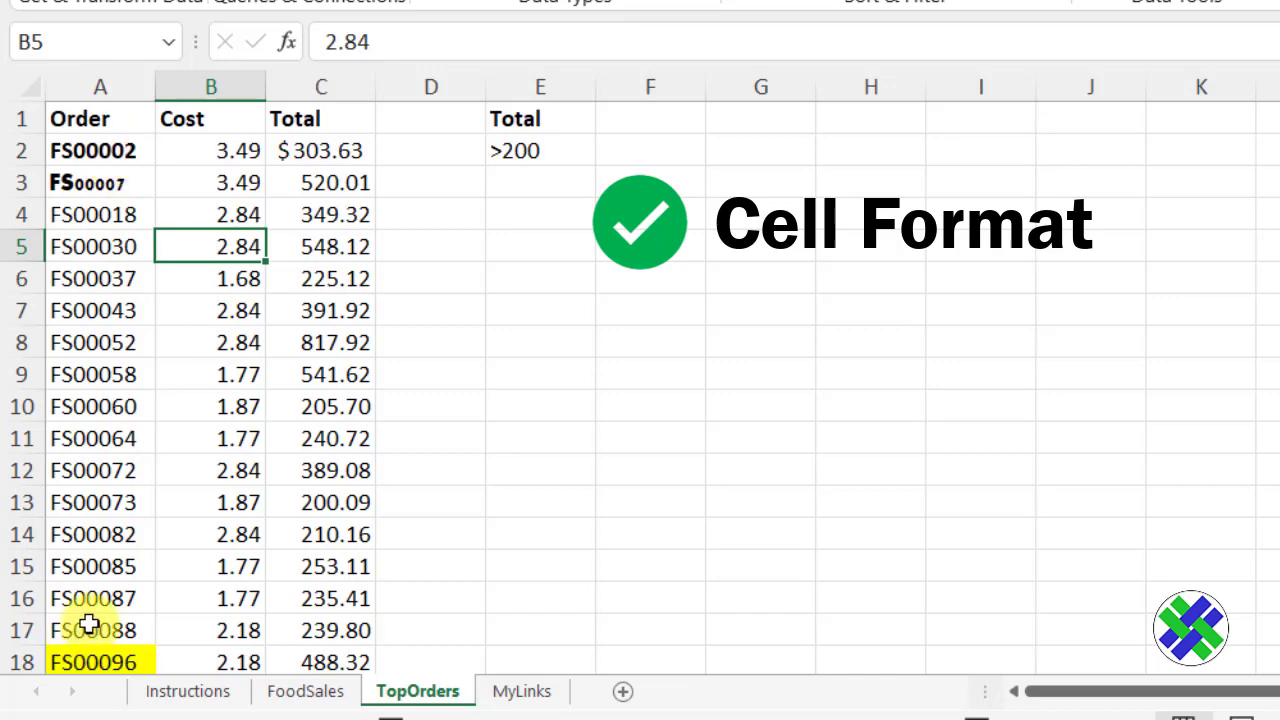
{"action": "scroll", "coordinate": [89, 623], "scroll_direction": "down", "scroll_amount": 2}
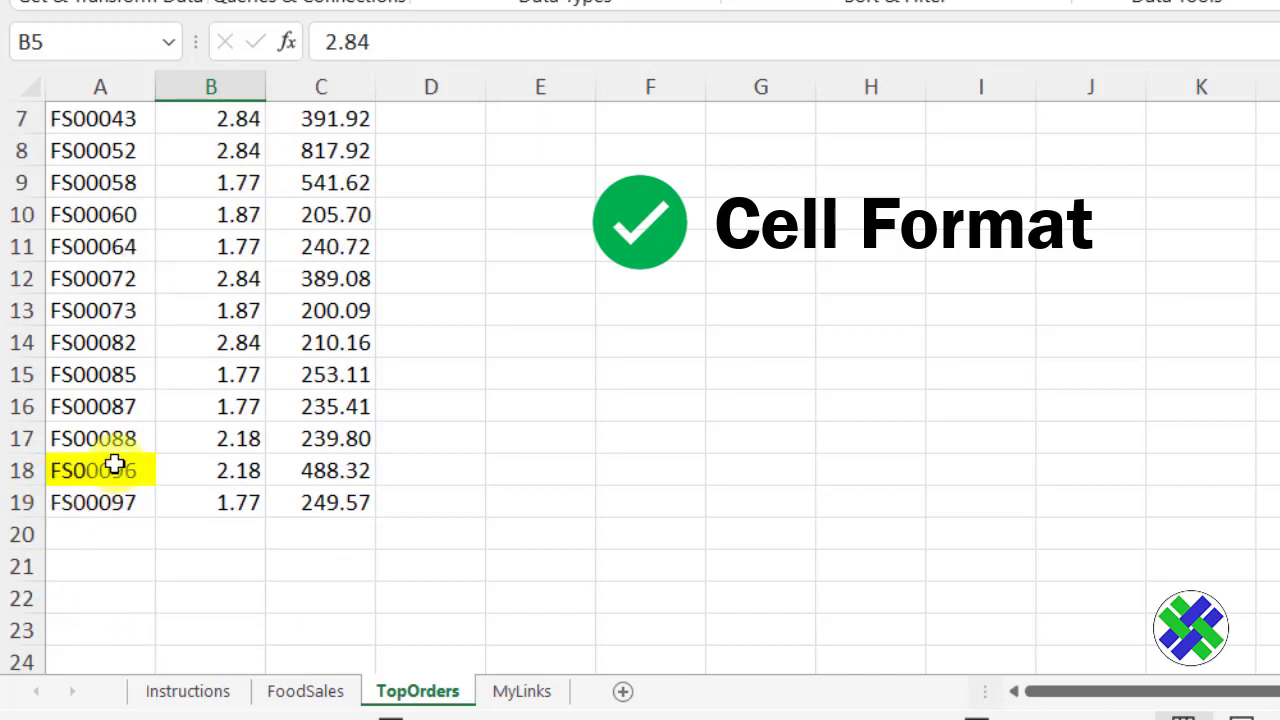
{"action": "scroll", "coordinate": [112, 445], "scroll_direction": "up", "scroll_amount": 2}
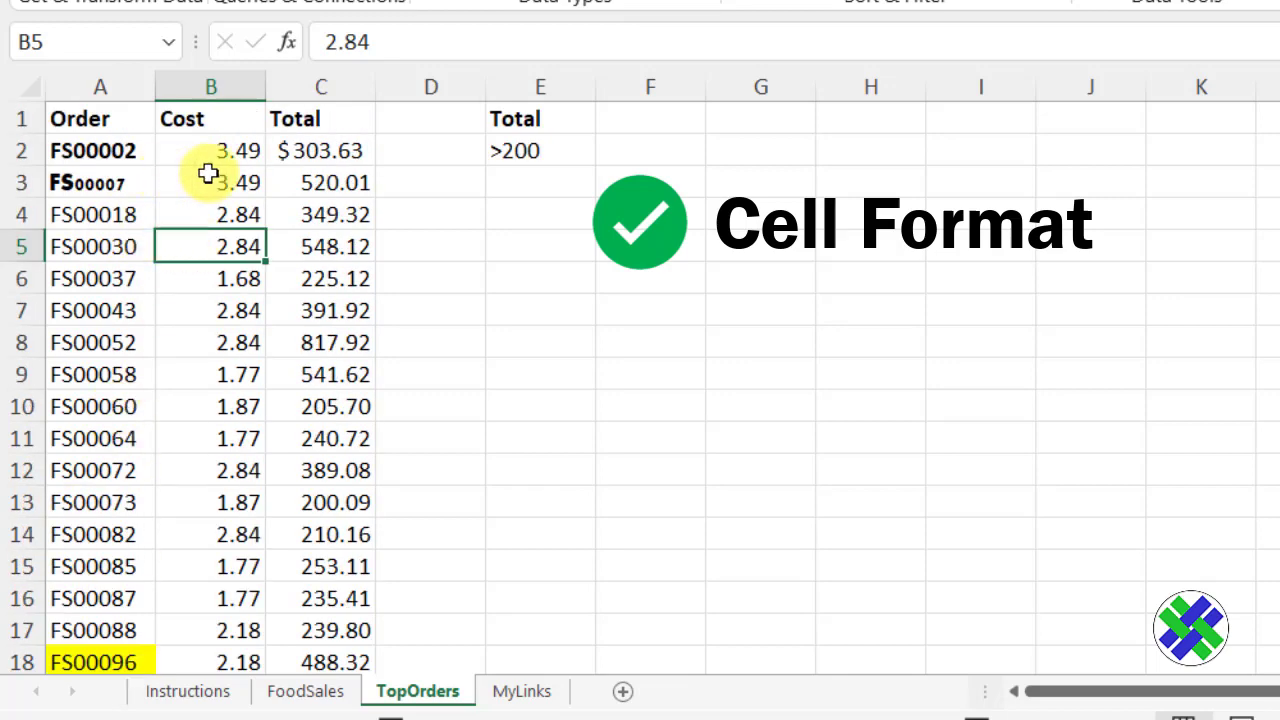
{"action": "left_click", "coordinate": [331, 151]}
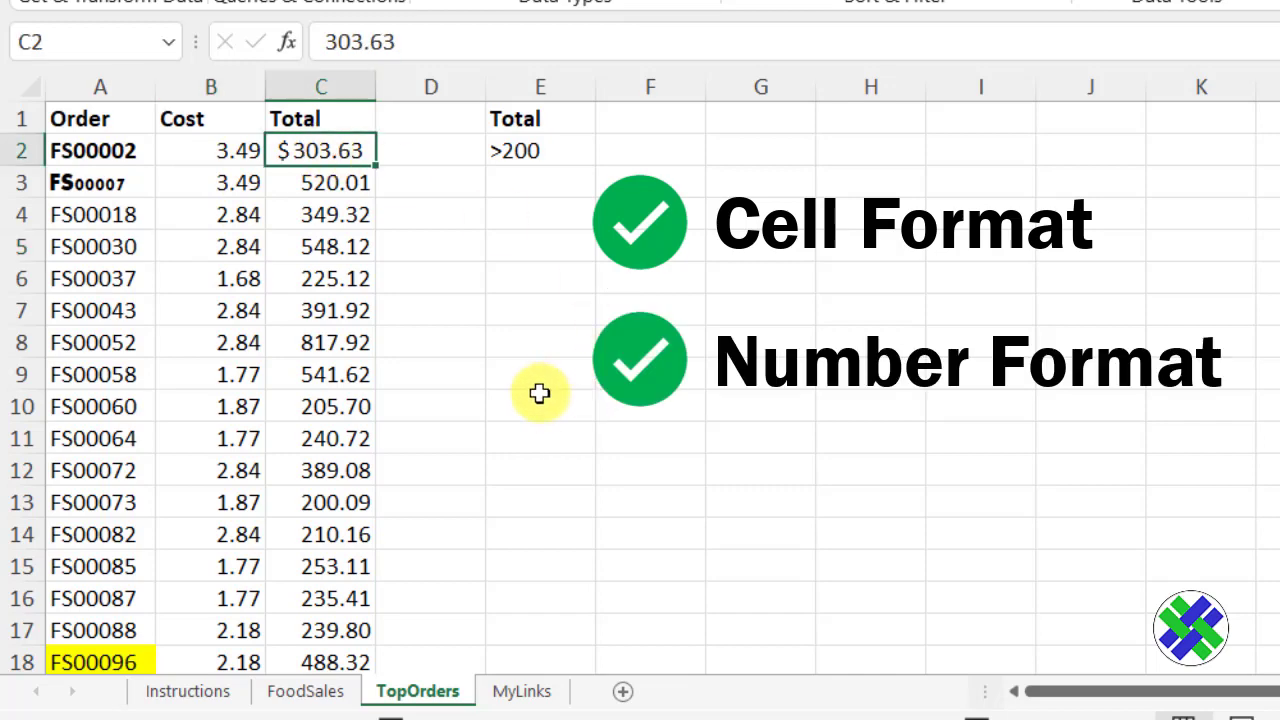
{"action": "scroll", "coordinate": [251, 366], "scroll_direction": "down", "scroll_amount": 3}
{"action": "scroll", "coordinate": [314, 266], "scroll_direction": "up", "scroll_amount": 3}
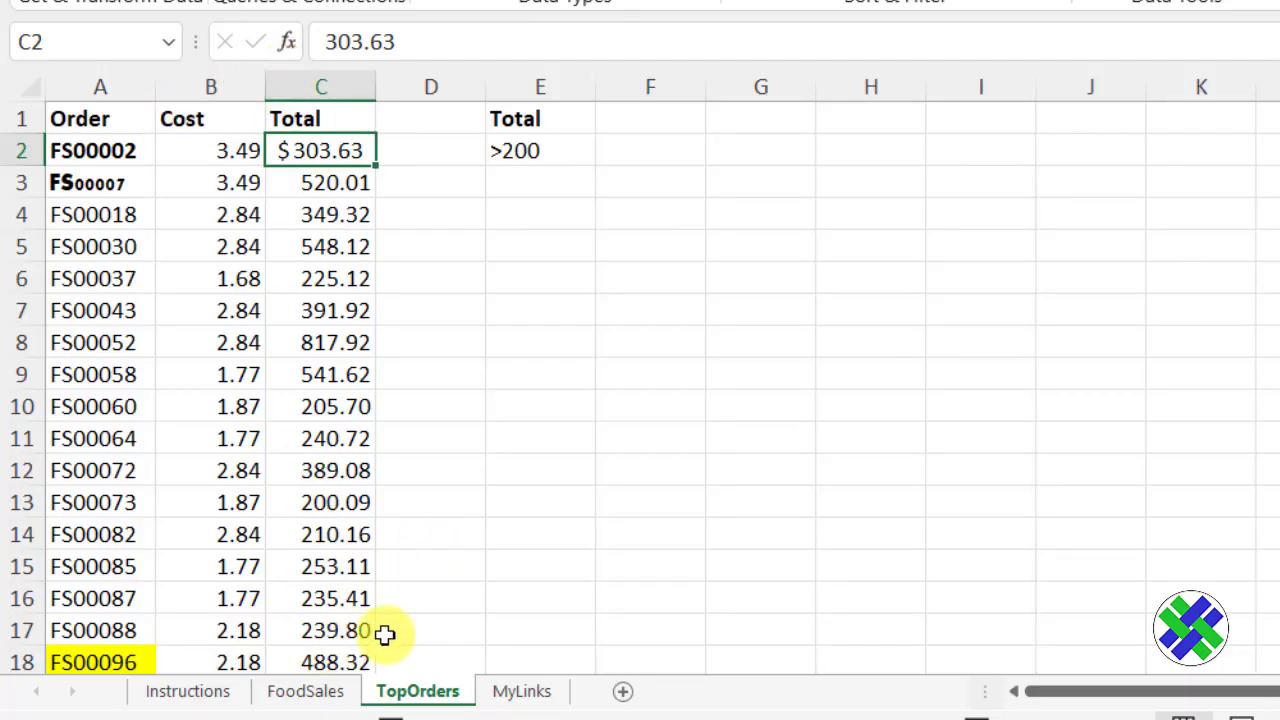
{"action": "left_click", "coordinate": [331, 702]}
{"action": "left_click", "coordinate": [569, 153]}
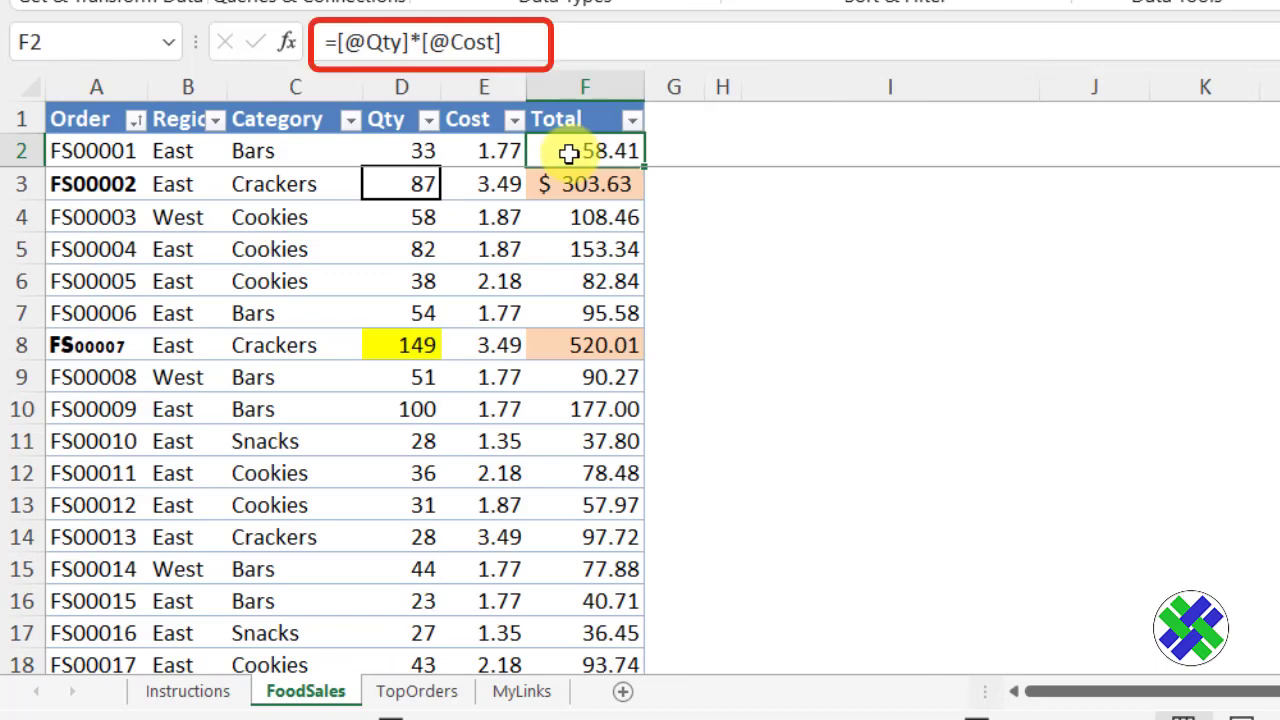
- Compare the sheets to confirm TopOrders C2 holds the plain value 303.63
{"action": "left_click", "coordinate": [438, 692]}
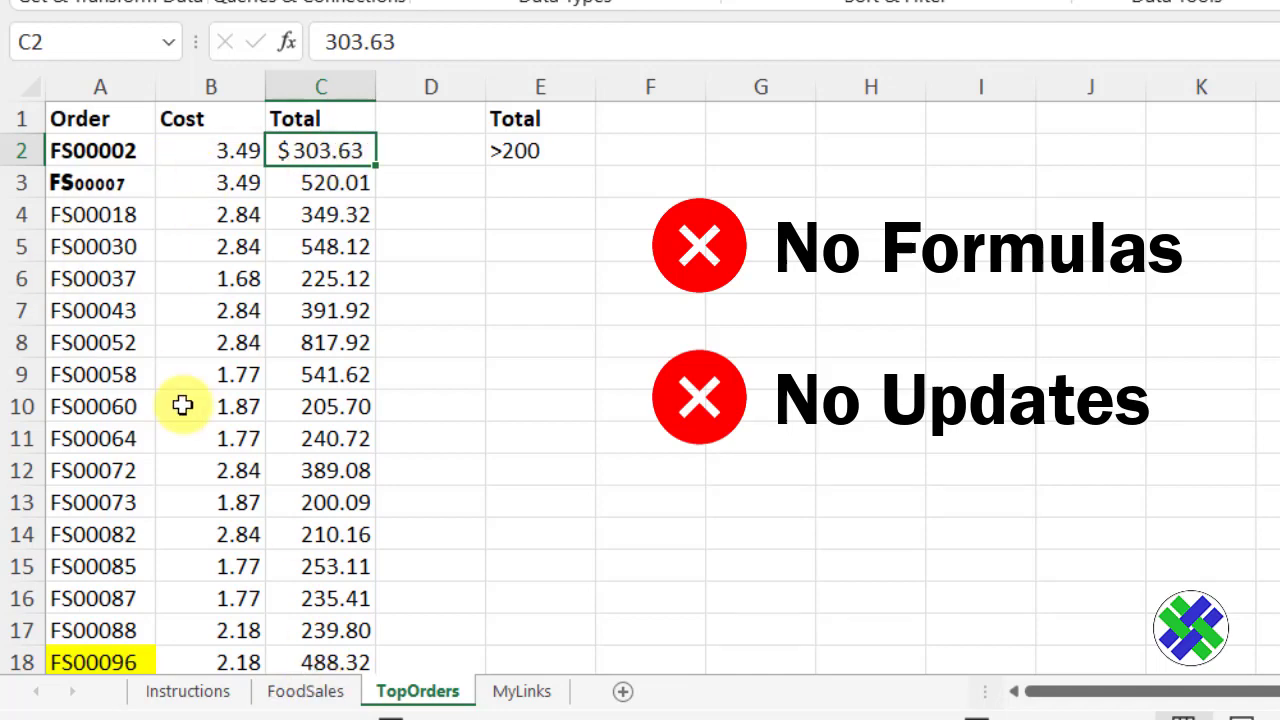
{"action": "left_click", "coordinate": [310, 692]}
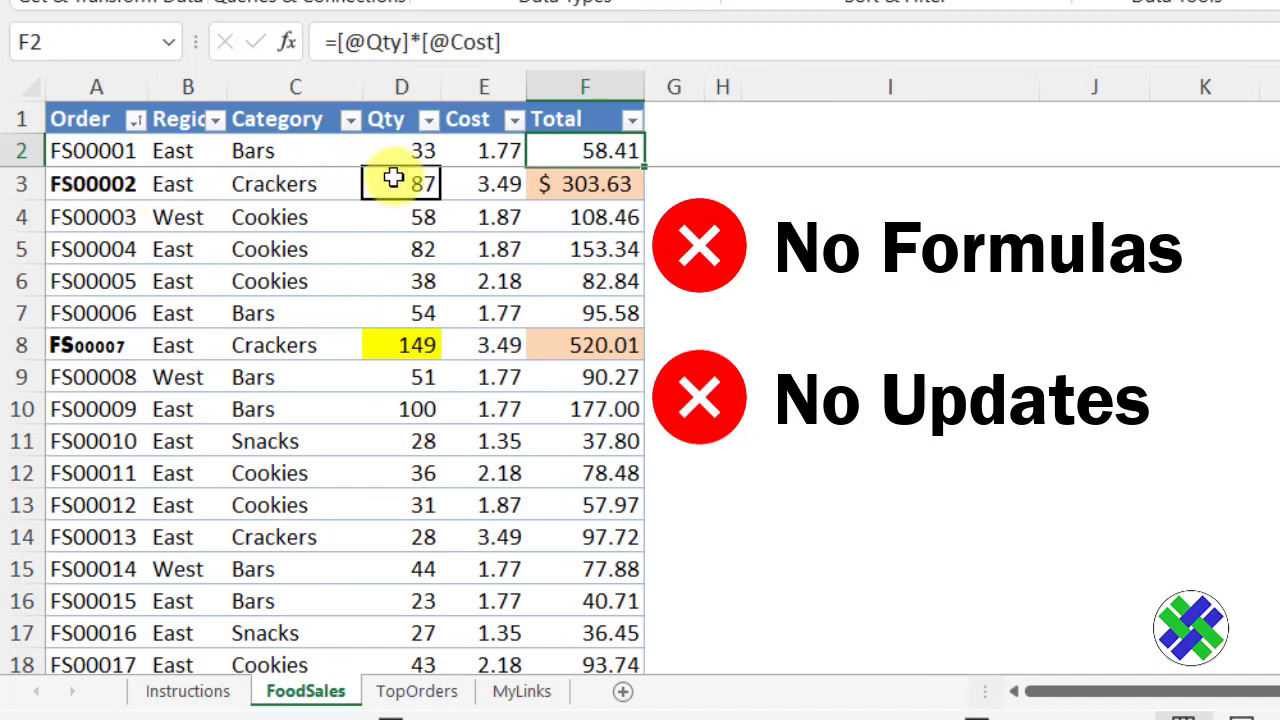
{"action": "left_click", "coordinate": [420, 691]}
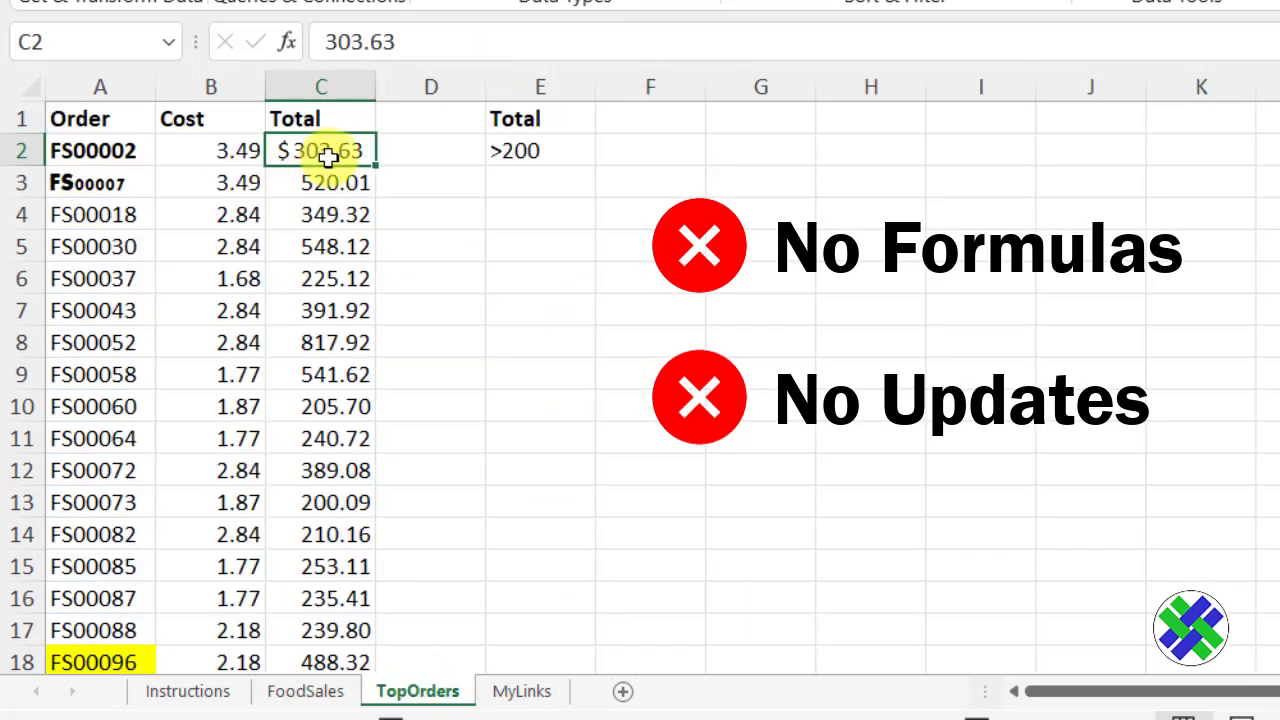